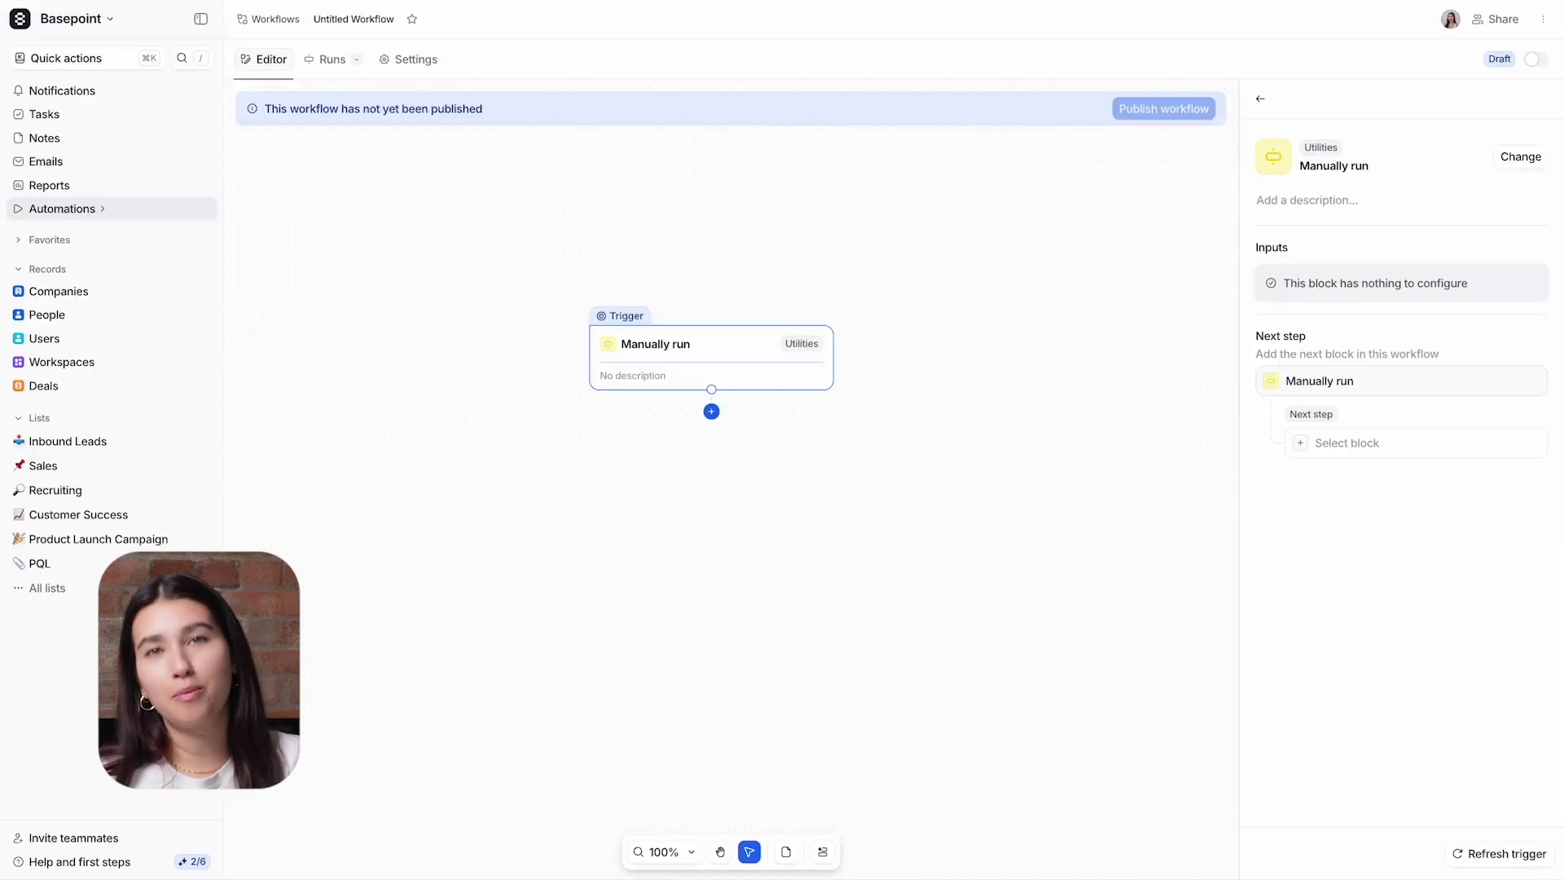
# Step: Browse the list of blocks available as a next step after the manual trigger
pyautogui.click(711, 411)
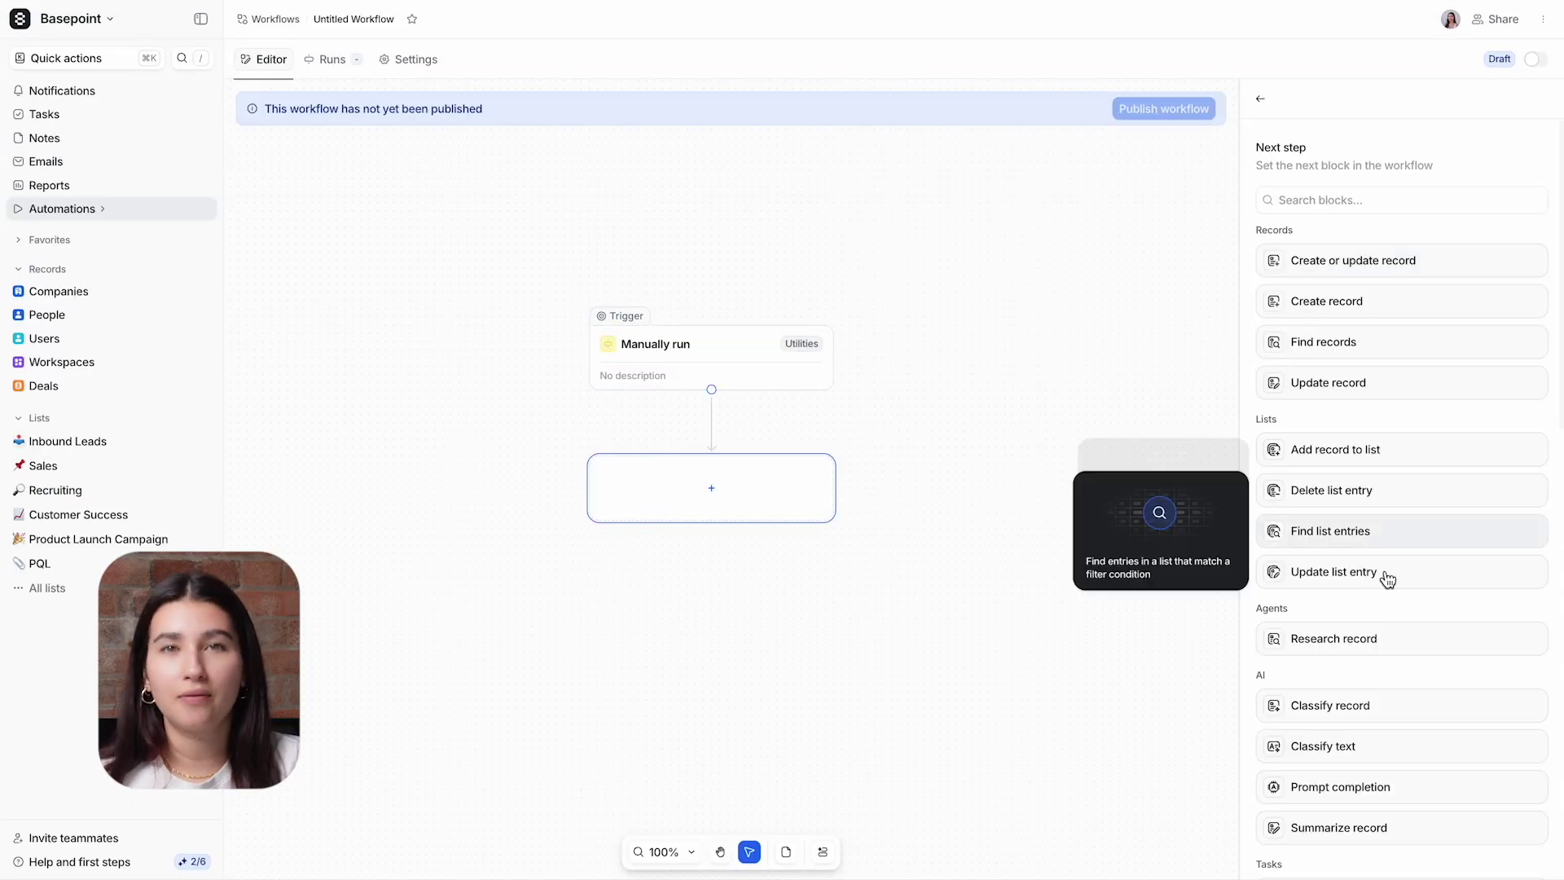
pyautogui.scroll(-3, 1388, 578)
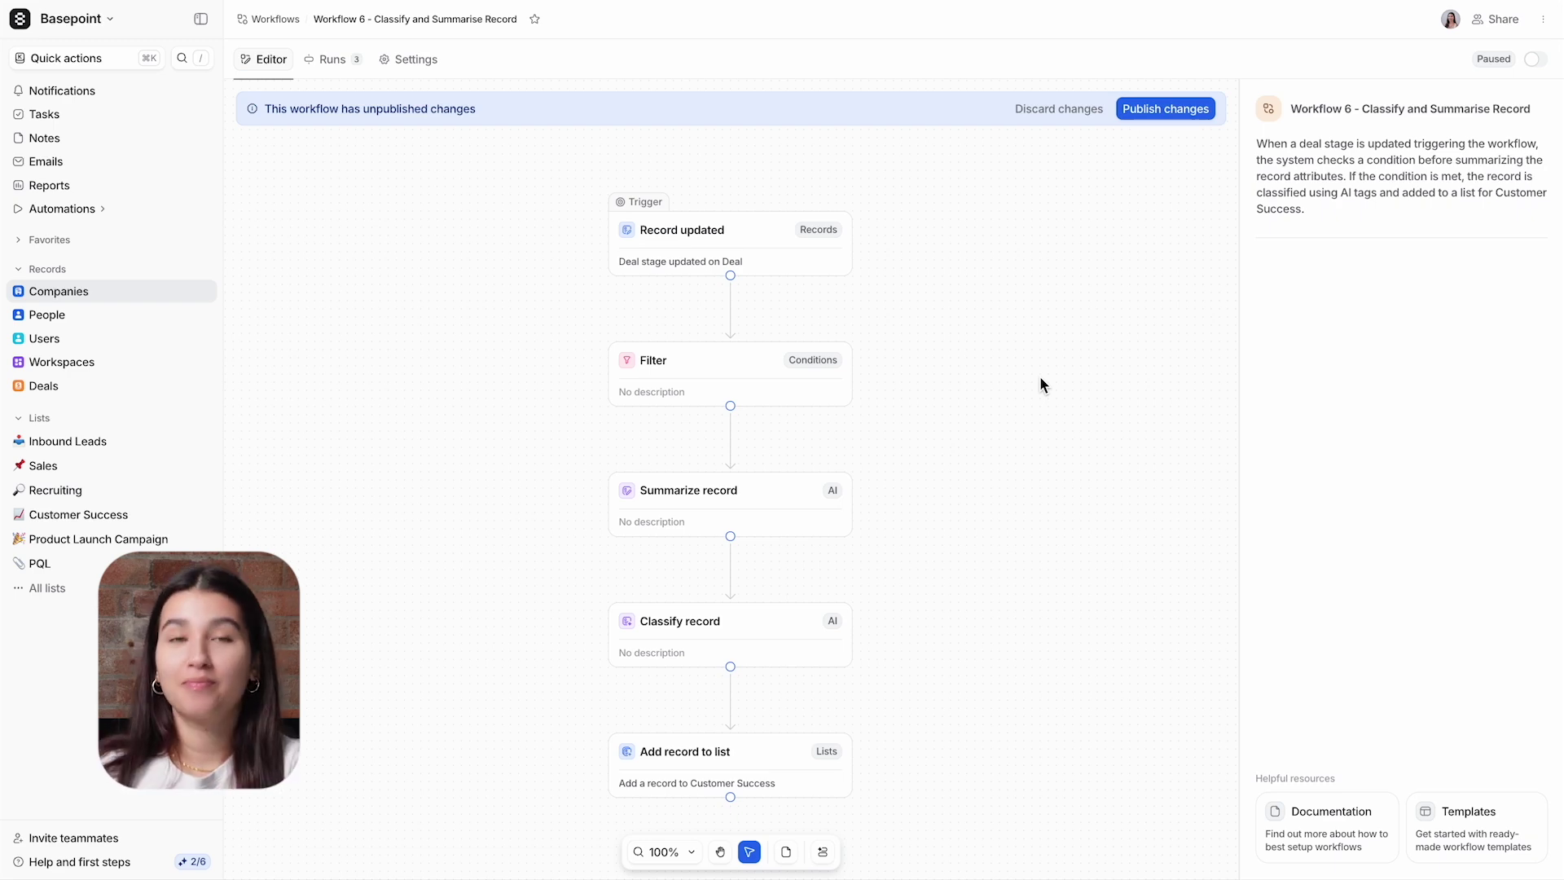
# Step: Inspect the Record updated trigger, the Filter condition and the Summarize record guidance
pyautogui.click(765, 268)
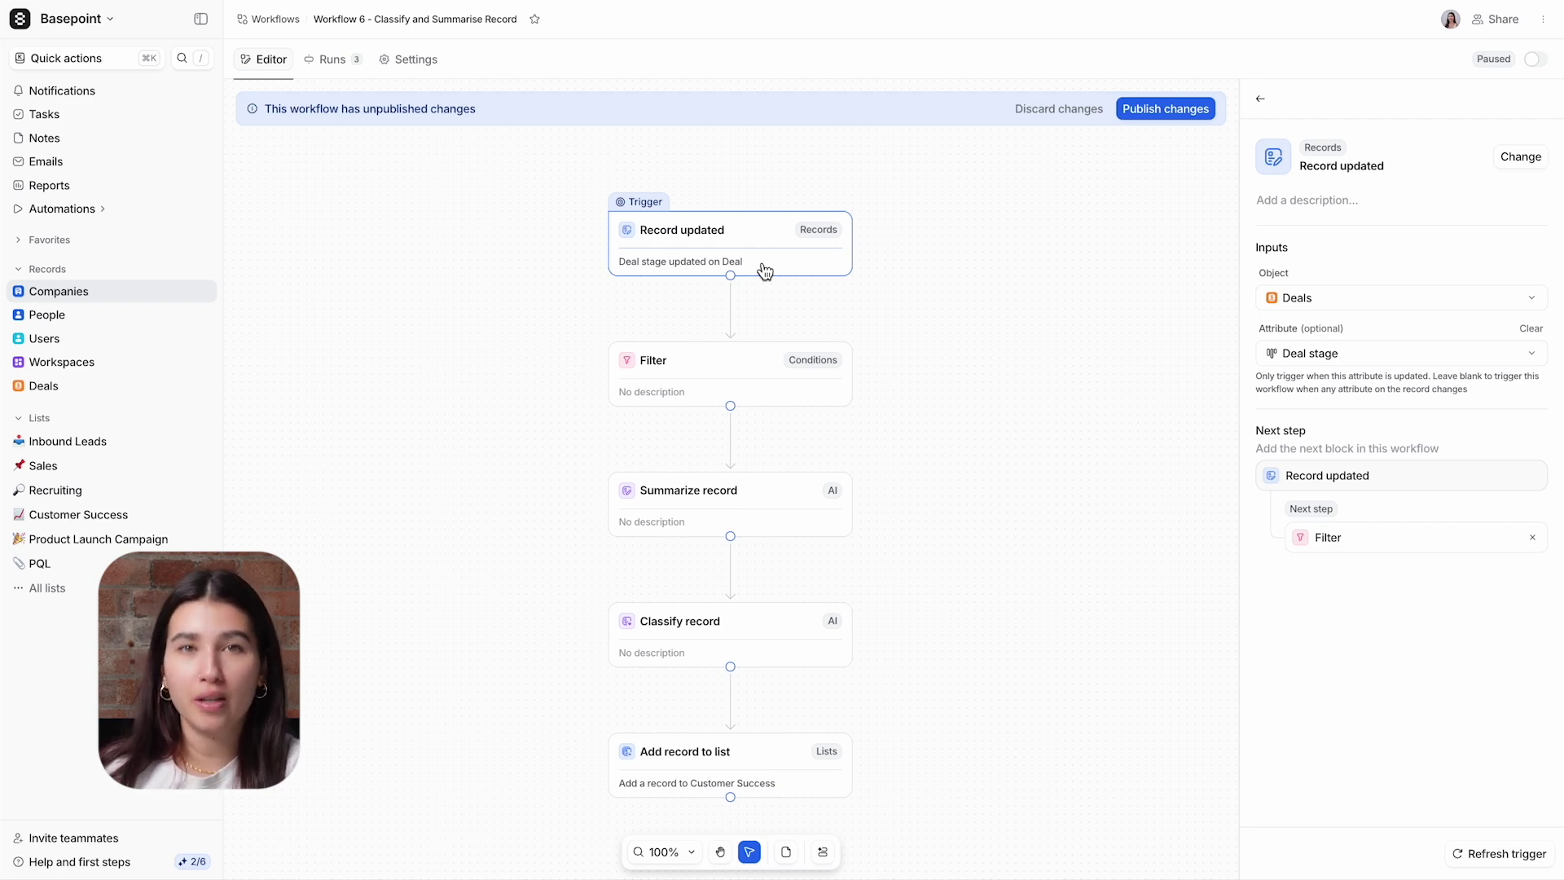
pyautogui.click(774, 379)
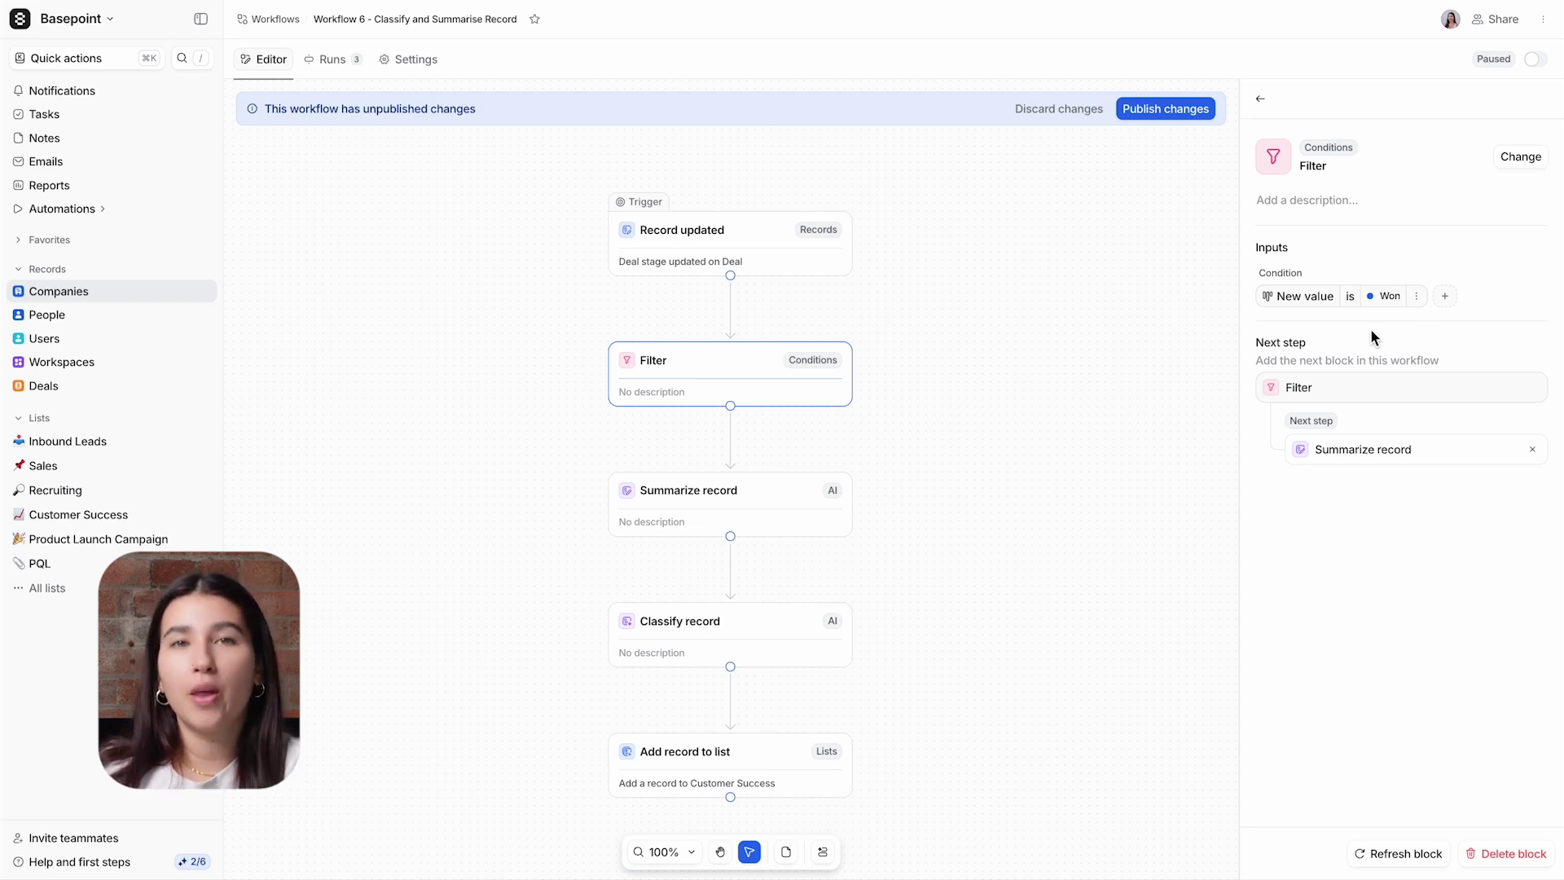
pyautogui.click(776, 534)
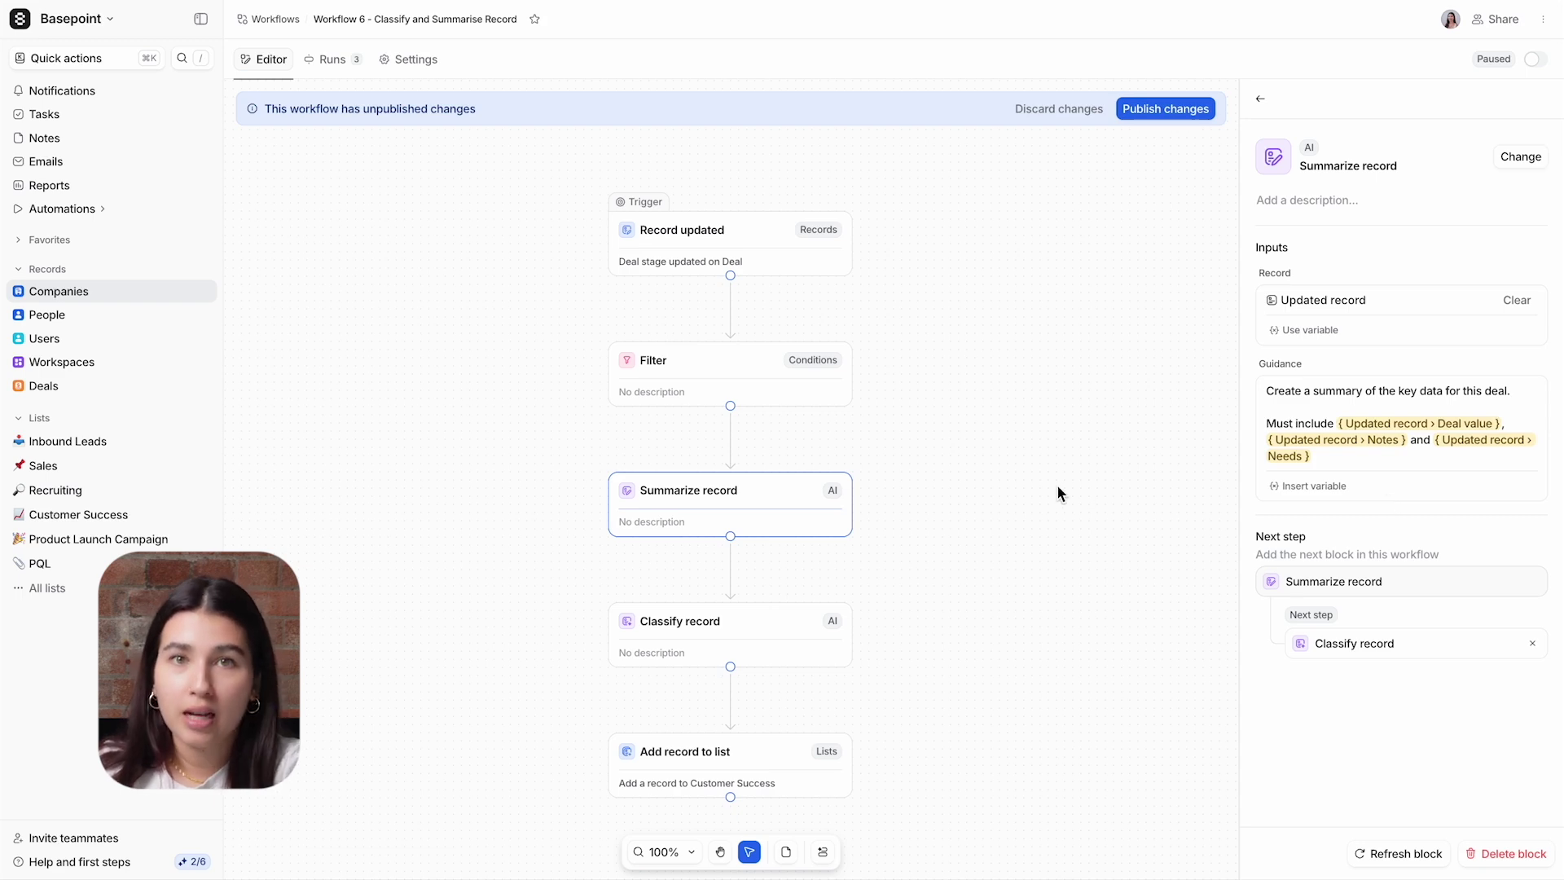
# Step: Review the Classify record step's tags, then the Add record to list step's settings
pyautogui.click(782, 629)
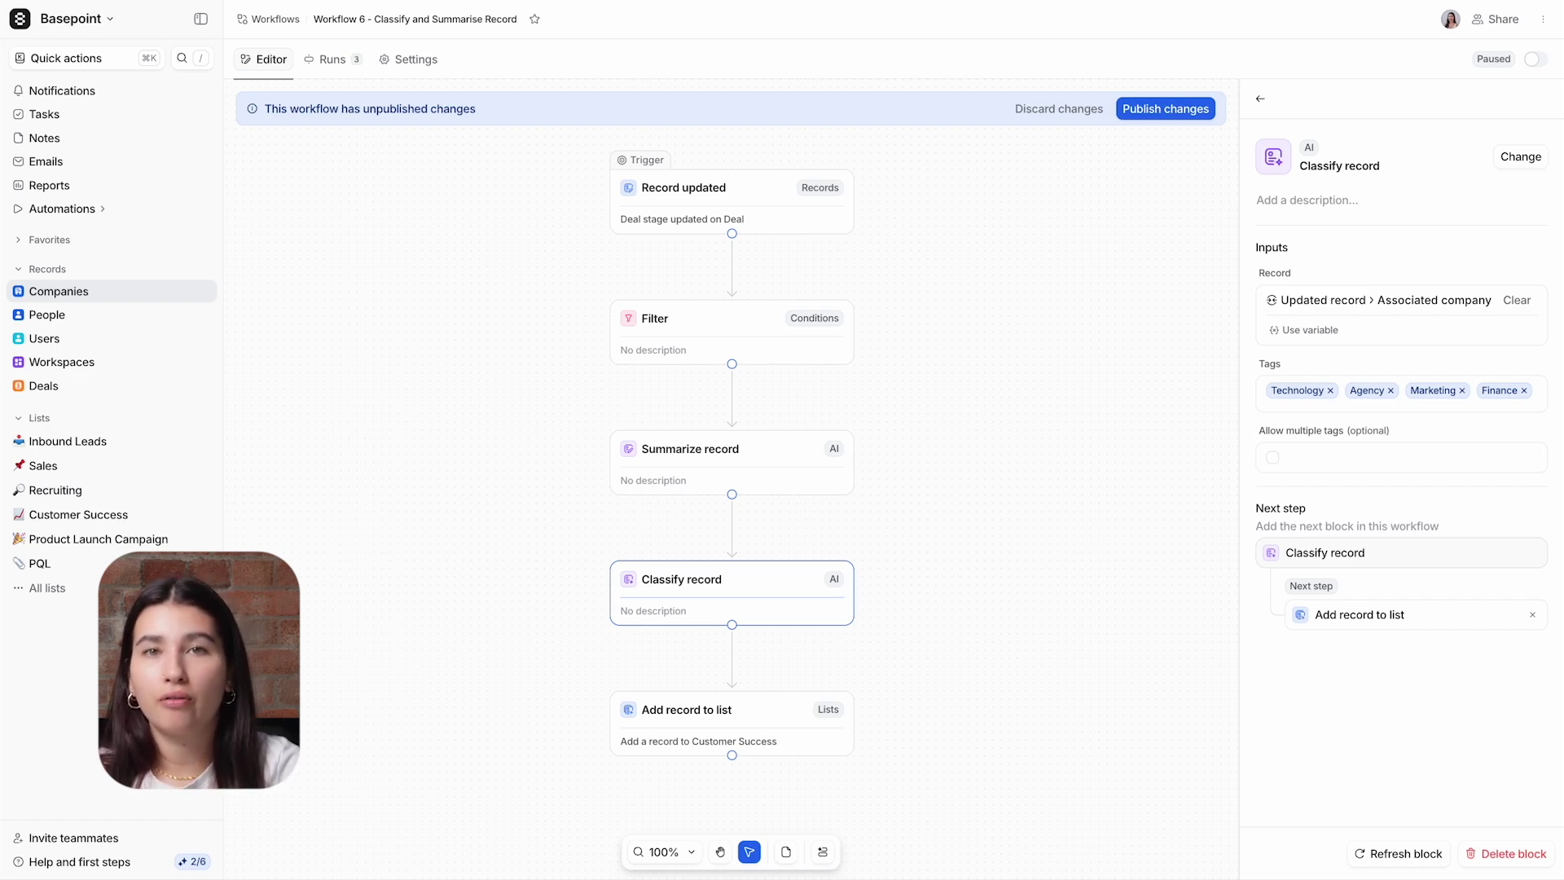
pyautogui.click(780, 720)
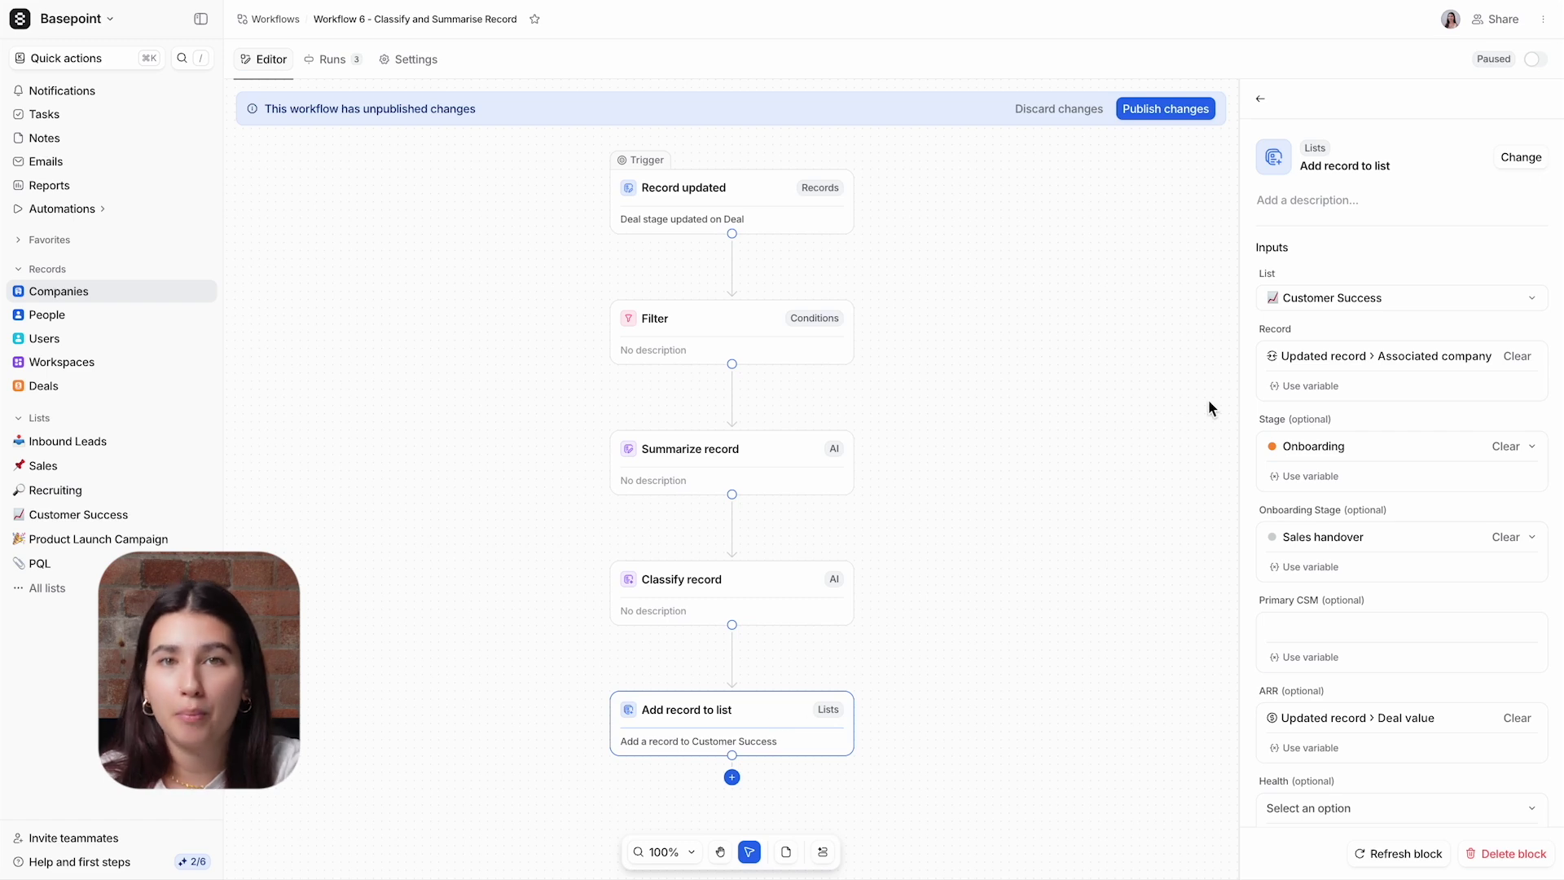
# Step: Set the record to add to the updated deal's associated company
pyautogui.click(1276, 390)
pyautogui.click(1299, 465)
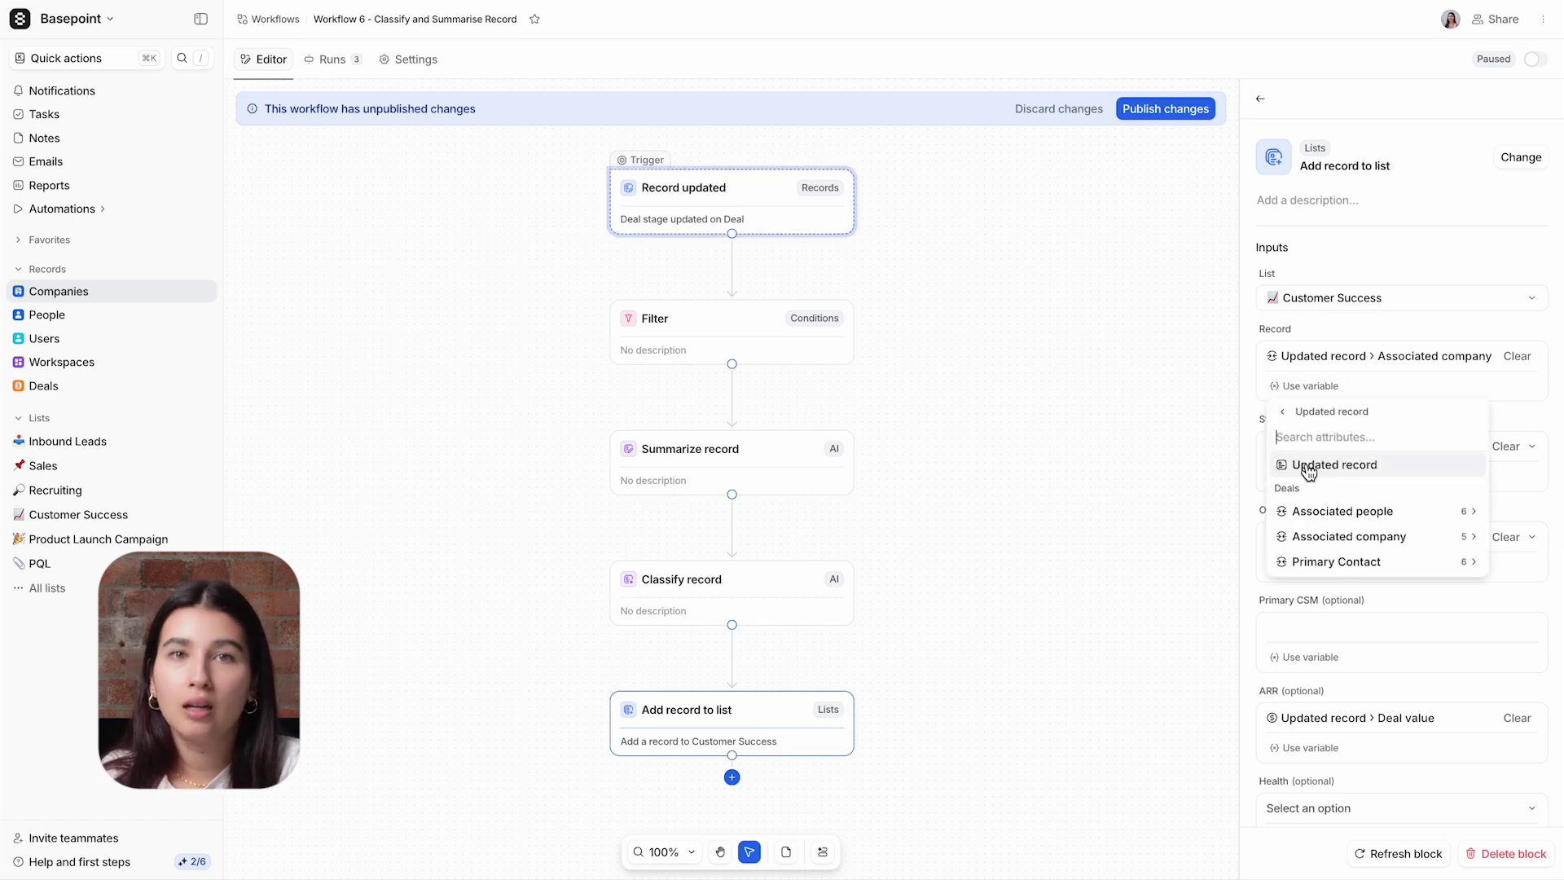
pyautogui.click(1320, 536)
pyautogui.click(1322, 464)
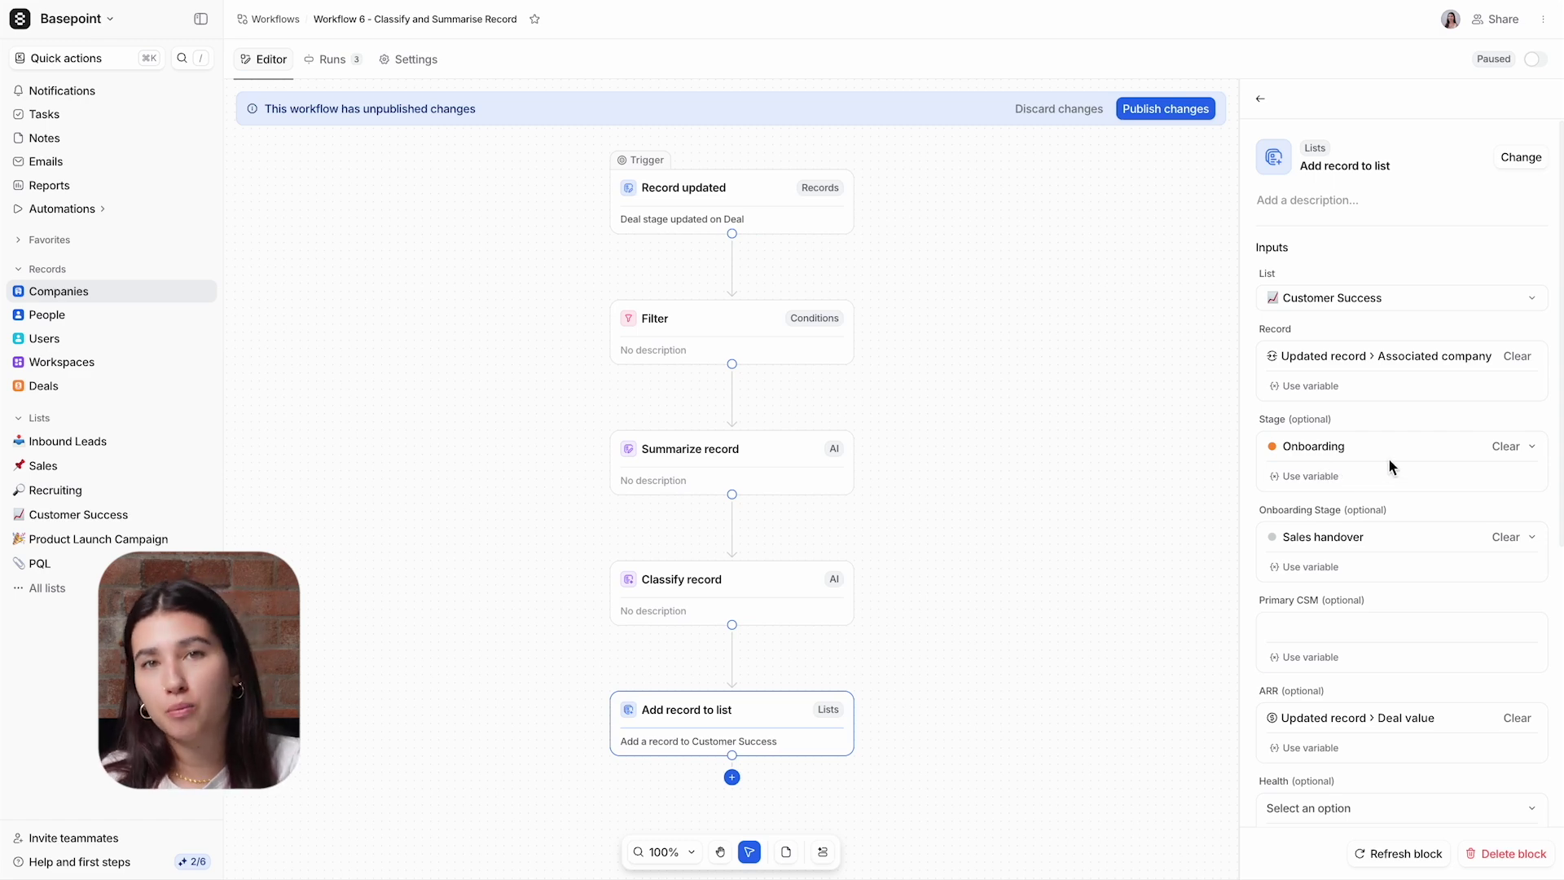
# Step: Fill Deal notes with { Summary } and Tag with the classification Tag, then publish the changes
pyautogui.scroll(-5, 1389, 457)
pyautogui.scroll(-6, 1389, 458)
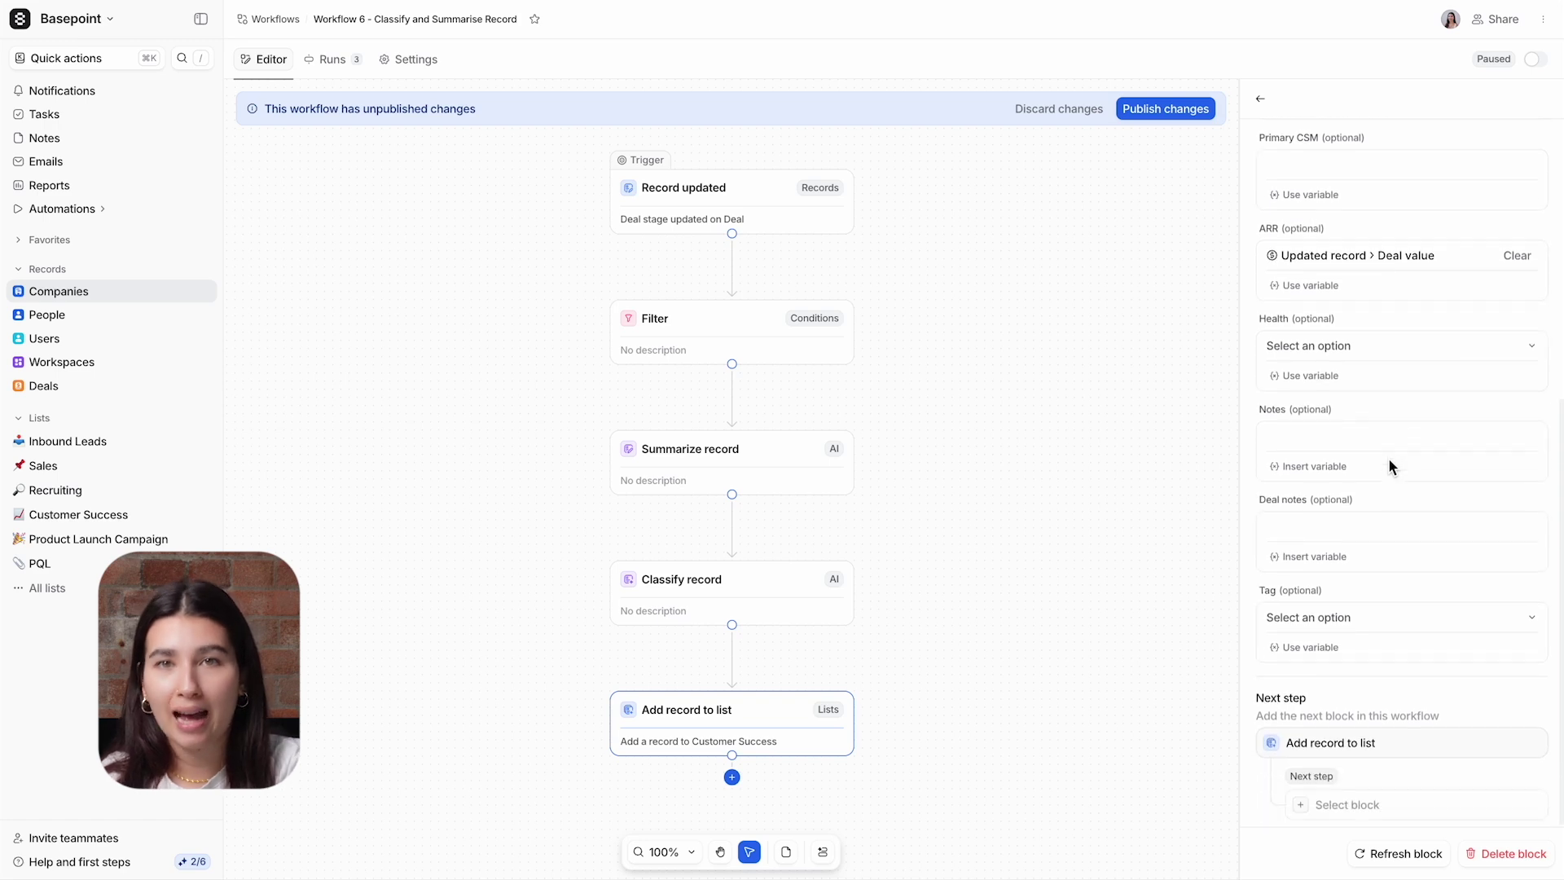
pyautogui.click(1379, 541)
pyautogui.write('{')
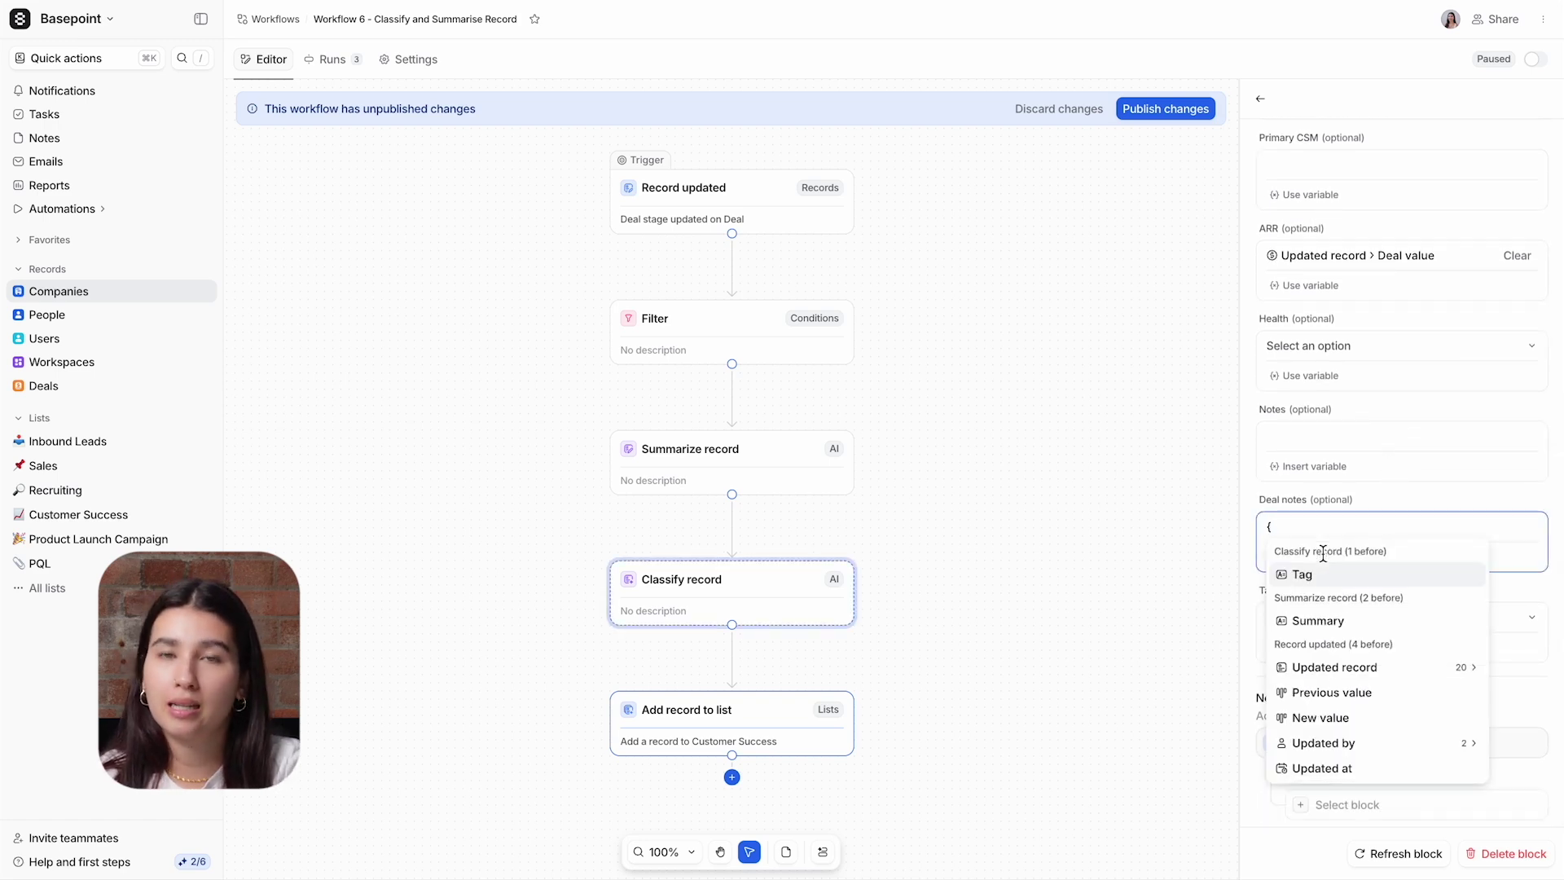
pyautogui.click(1326, 620)
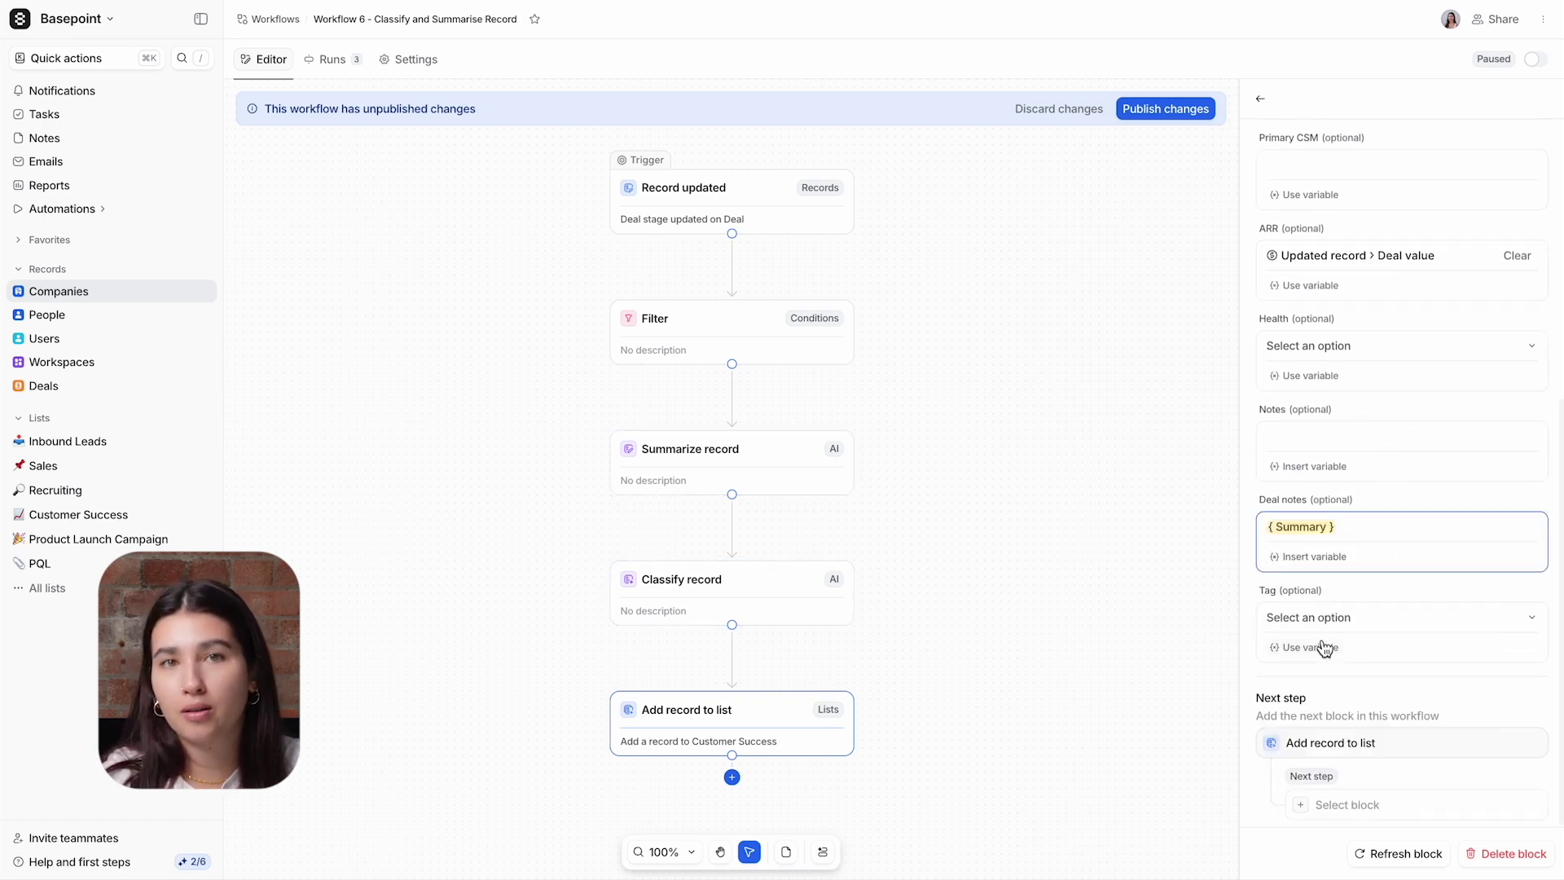
pyautogui.click(1326, 648)
pyautogui.click(1309, 478)
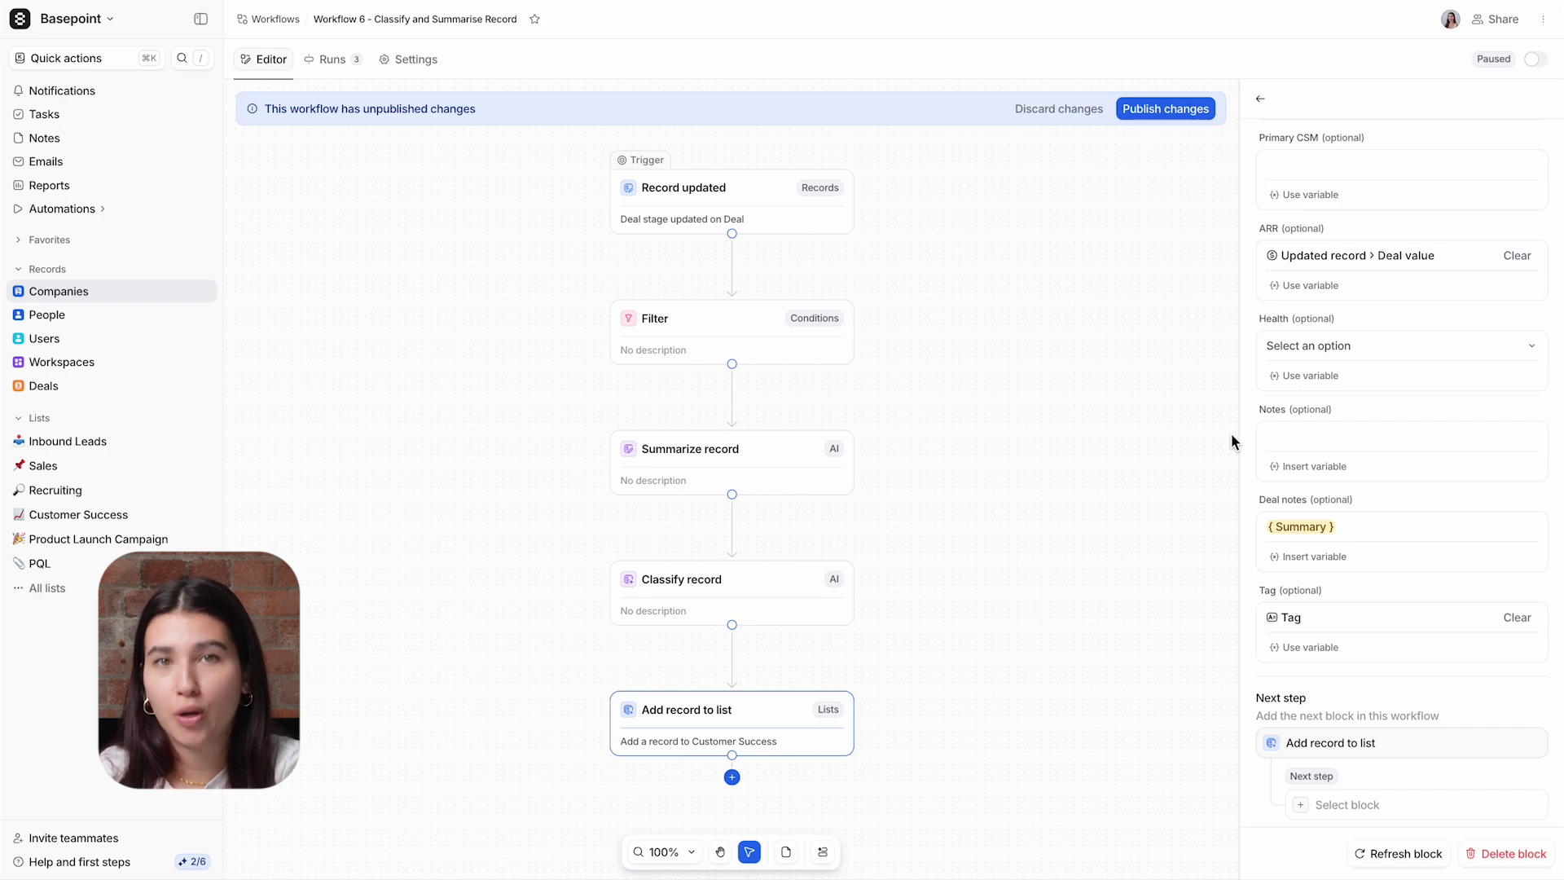
pyautogui.click(1179, 112)
pyautogui.click(922, 471)
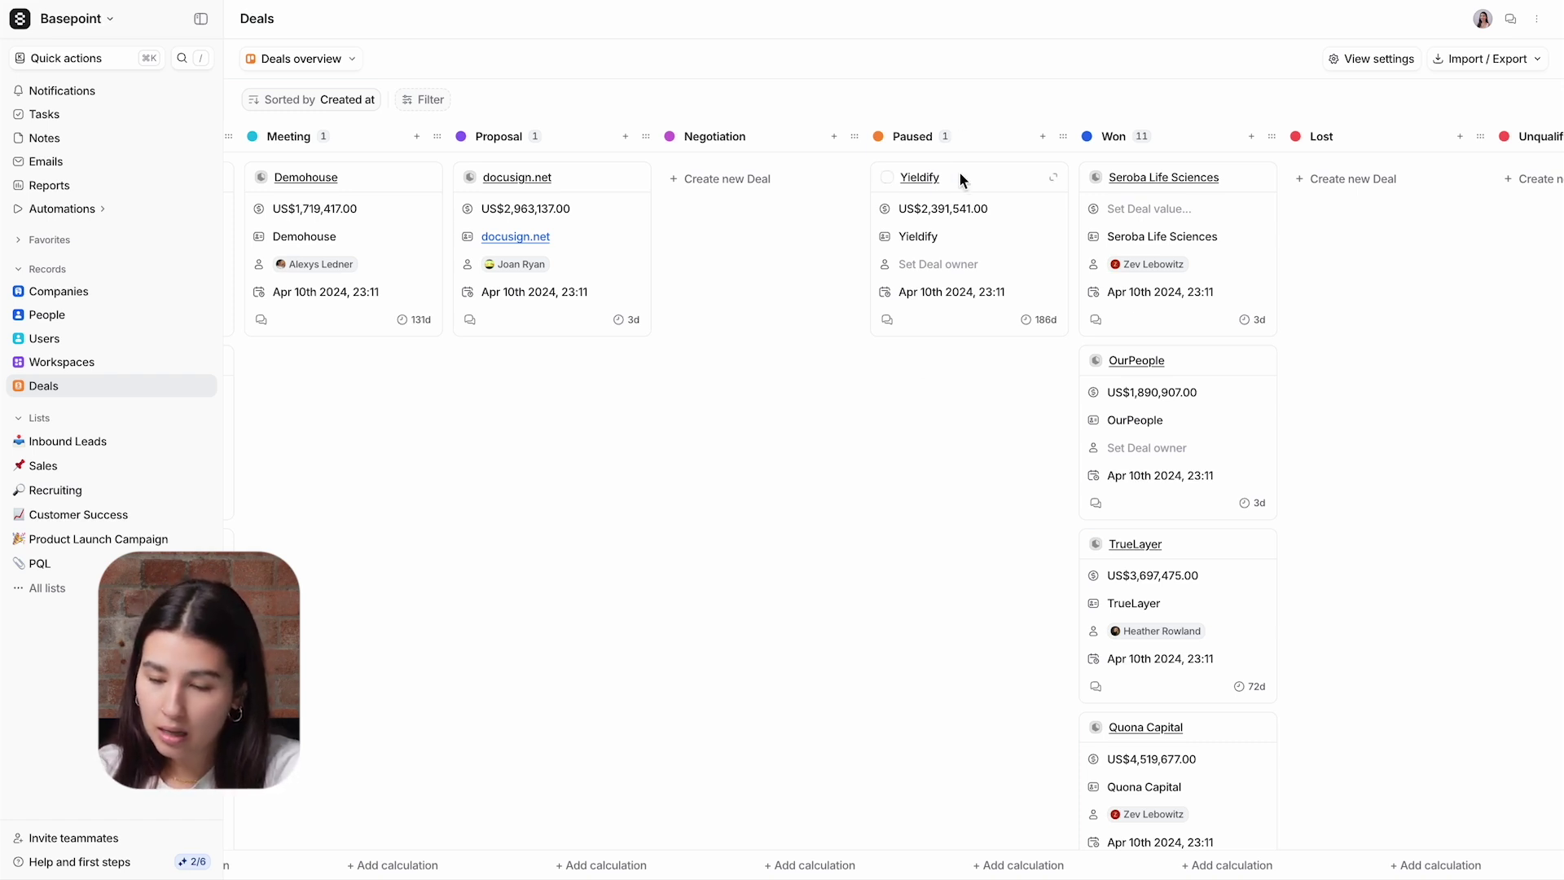
# Step: Move the Yieldify deal card to a different stage column on the Deals board
pyautogui.moveTo(960, 172); pyautogui.dragTo(1165, 188)
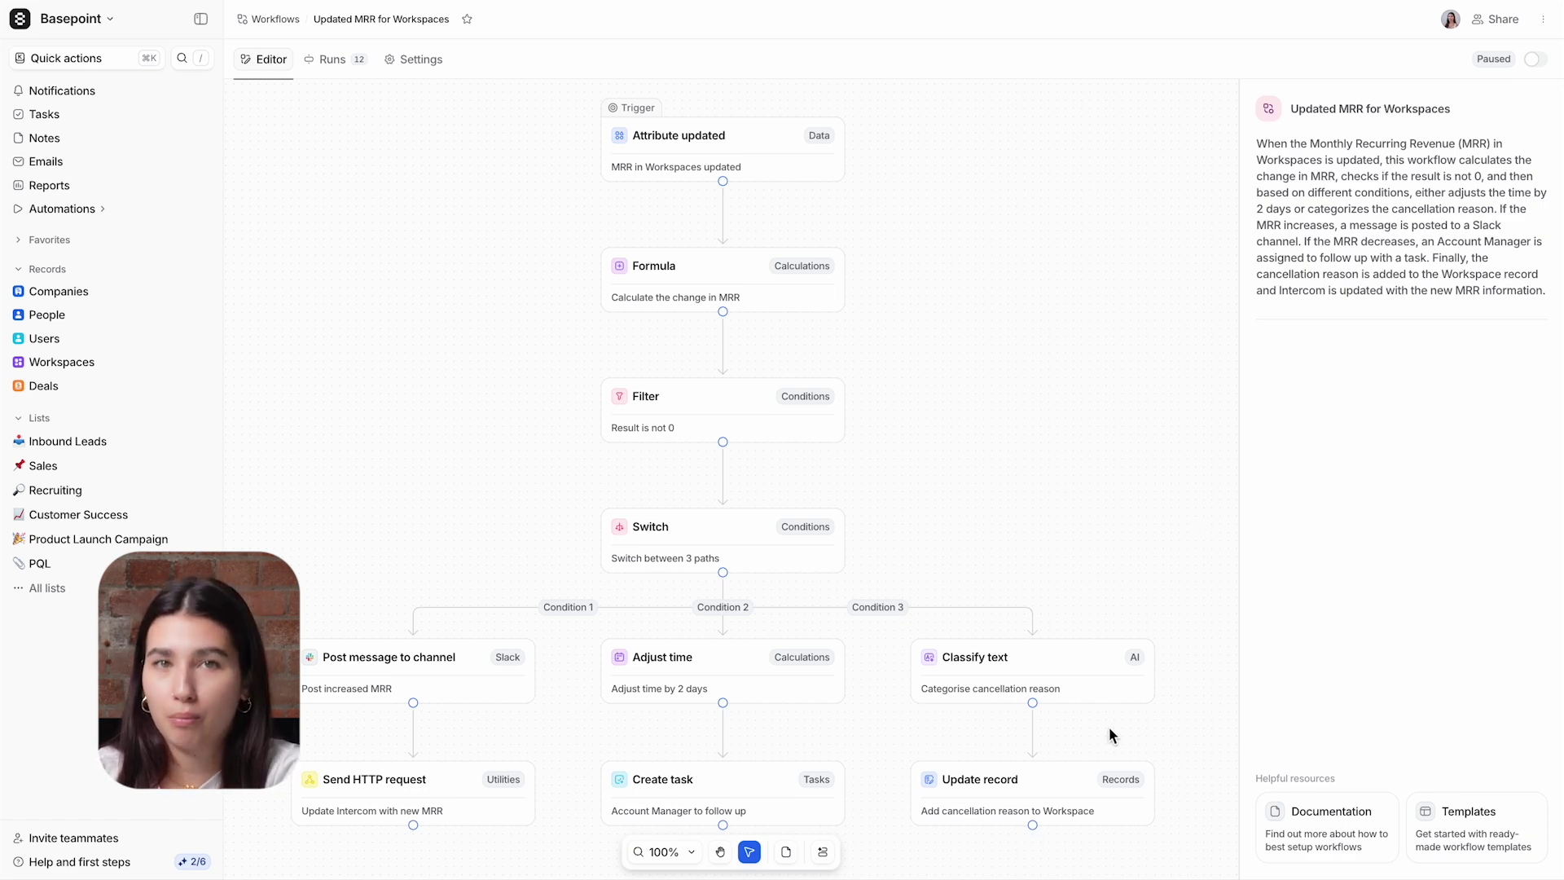
# Step: Inspect the Classify text and Update record steps in the Updated MRR for Workspaces workflow
pyautogui.scroll(-5, 1092, 603)
pyautogui.hscroll(2, 1093, 603)
pyautogui.scroll(5, 1092, 603)
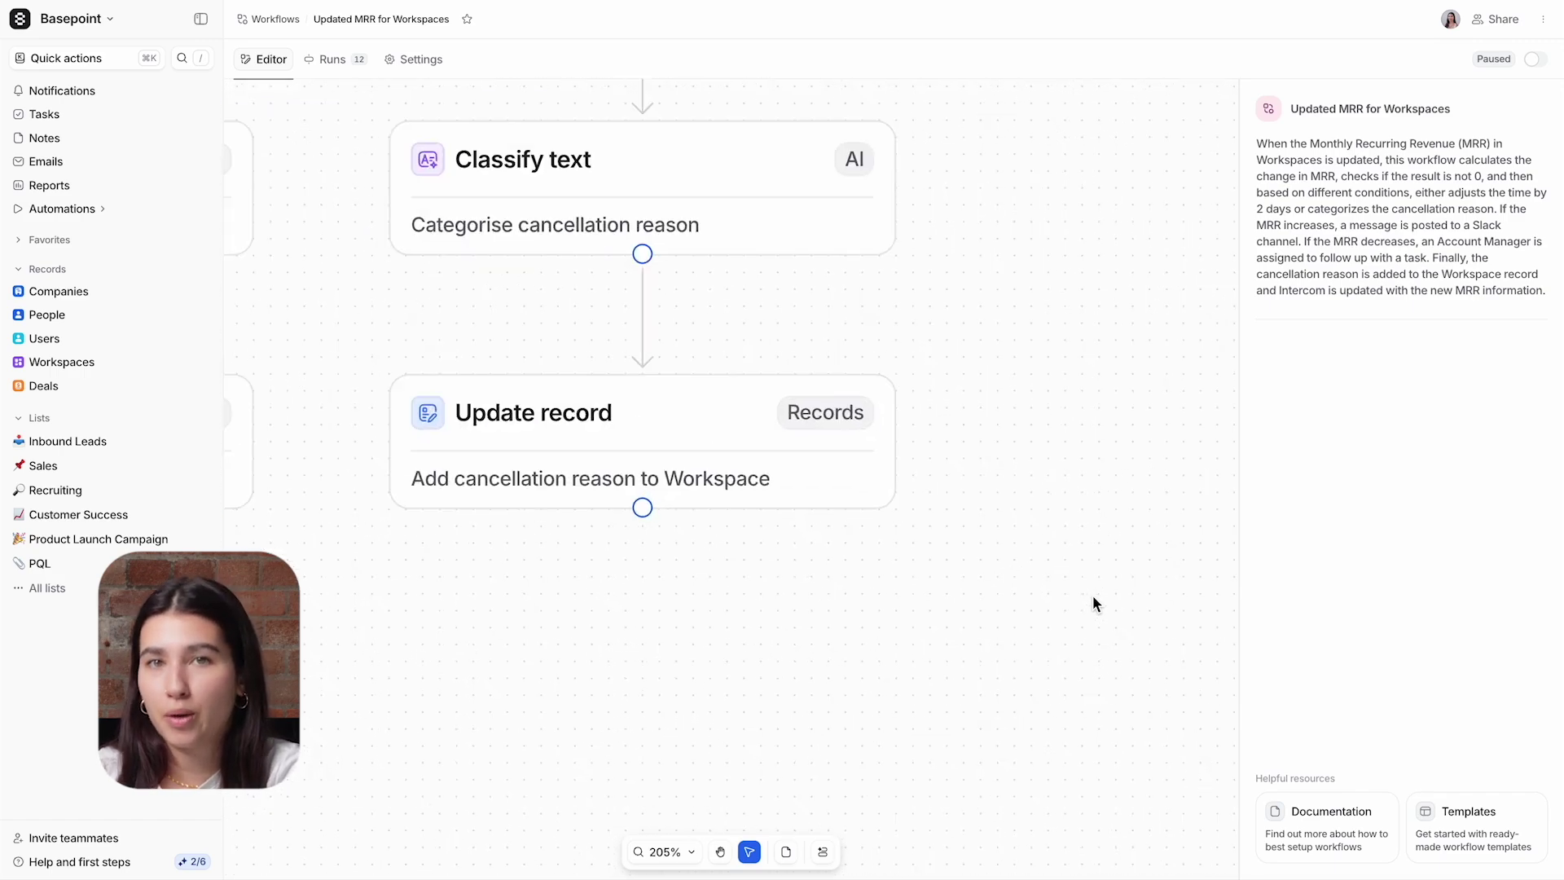
pyautogui.scroll(2, 1040, 437)
pyautogui.hscroll(-2, 1041, 436)
pyautogui.click(789, 257)
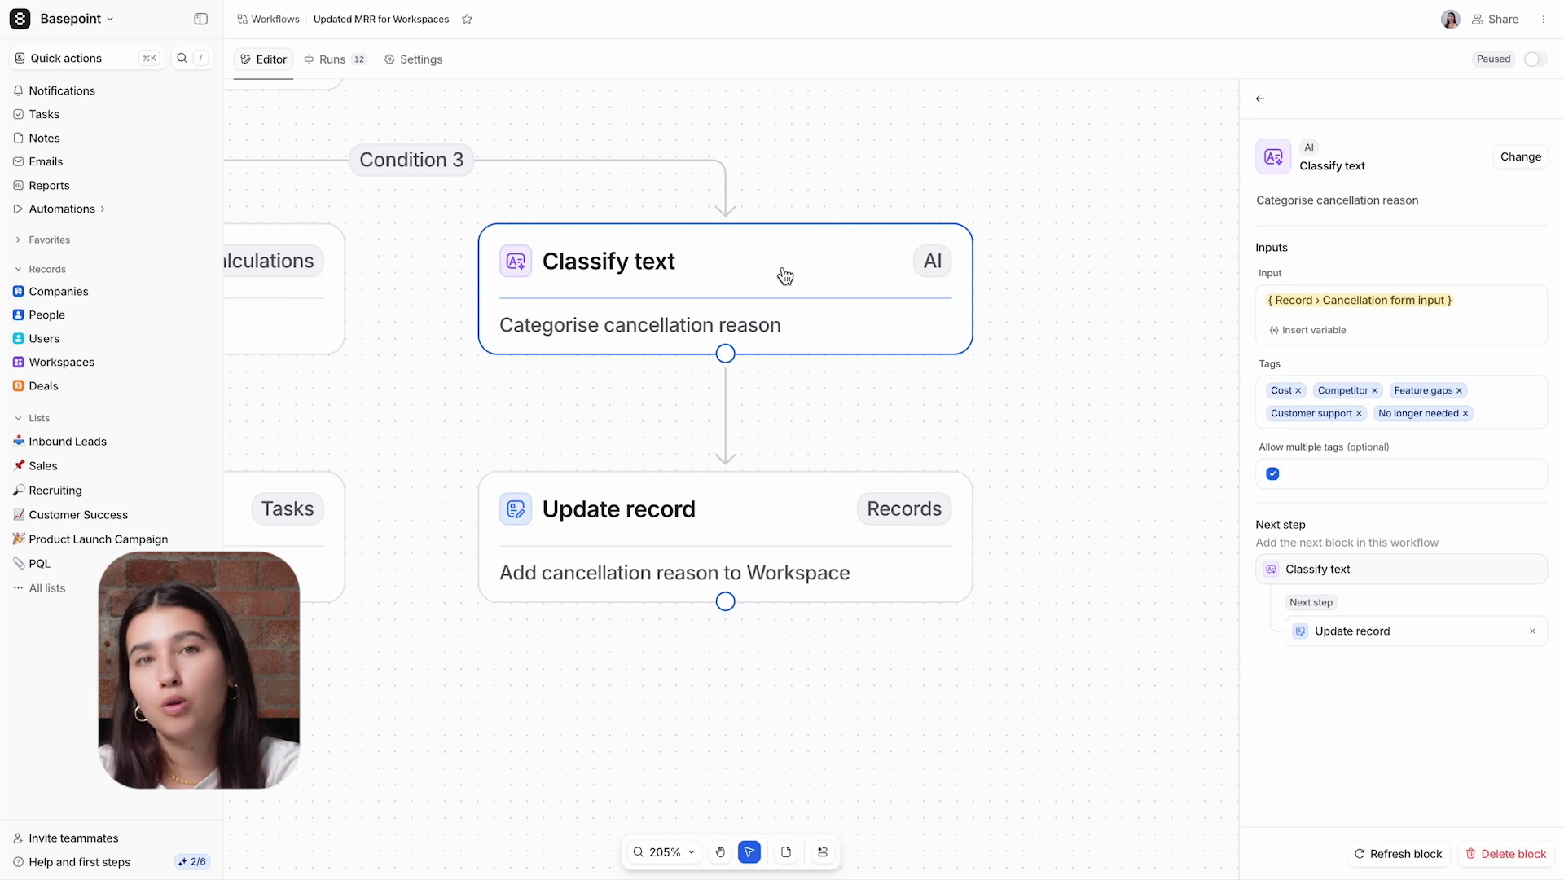
pyautogui.click(777, 528)
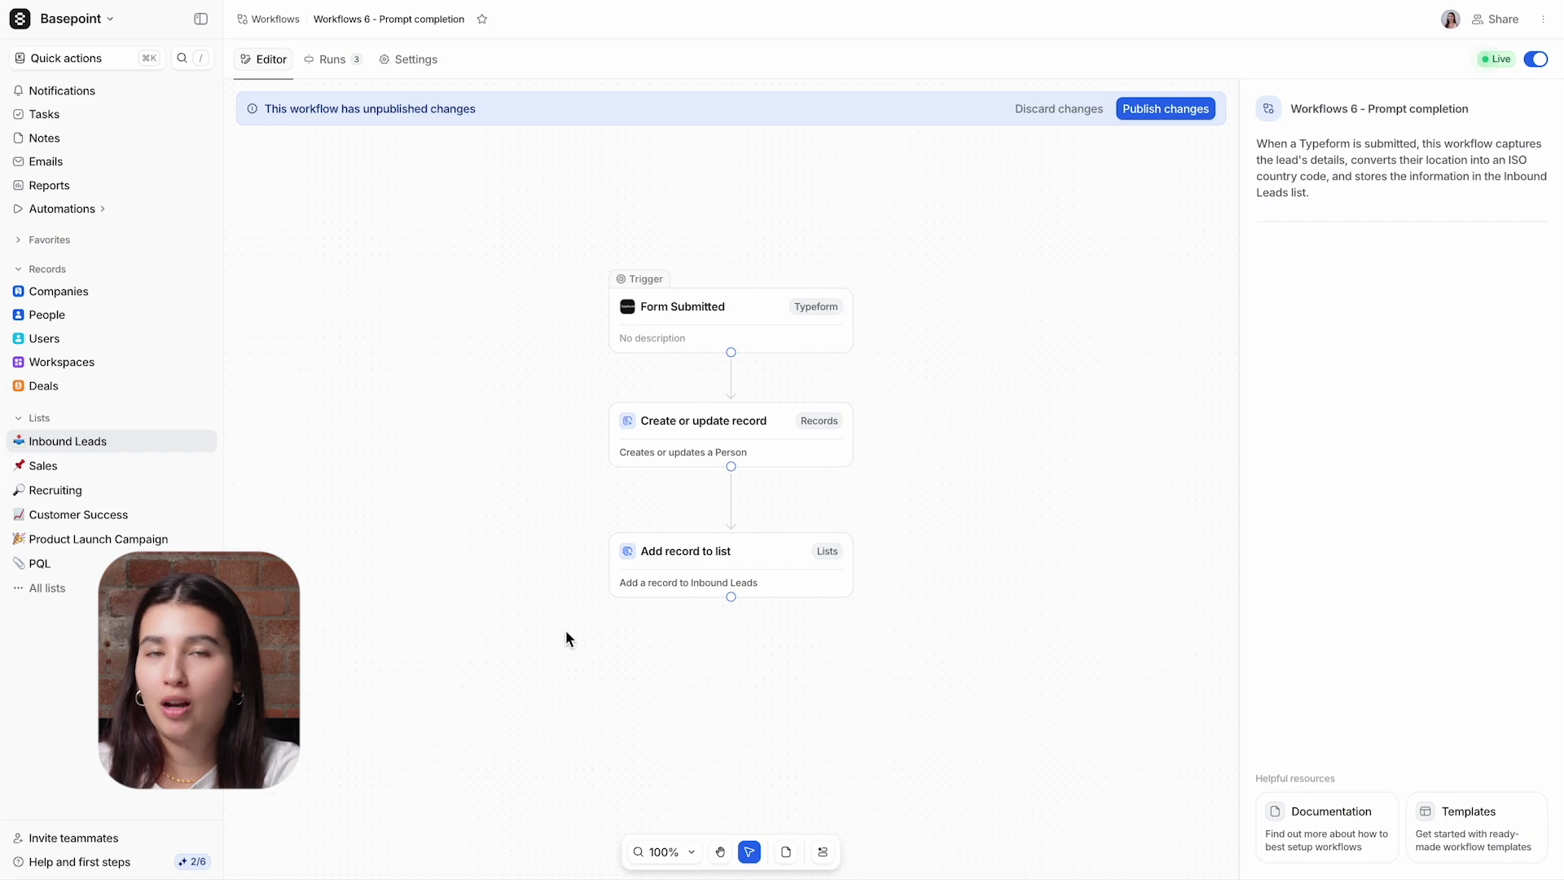
# Step: Review the Form Submitted trigger, Create or update record and Add record to list settings
pyautogui.click(715, 343)
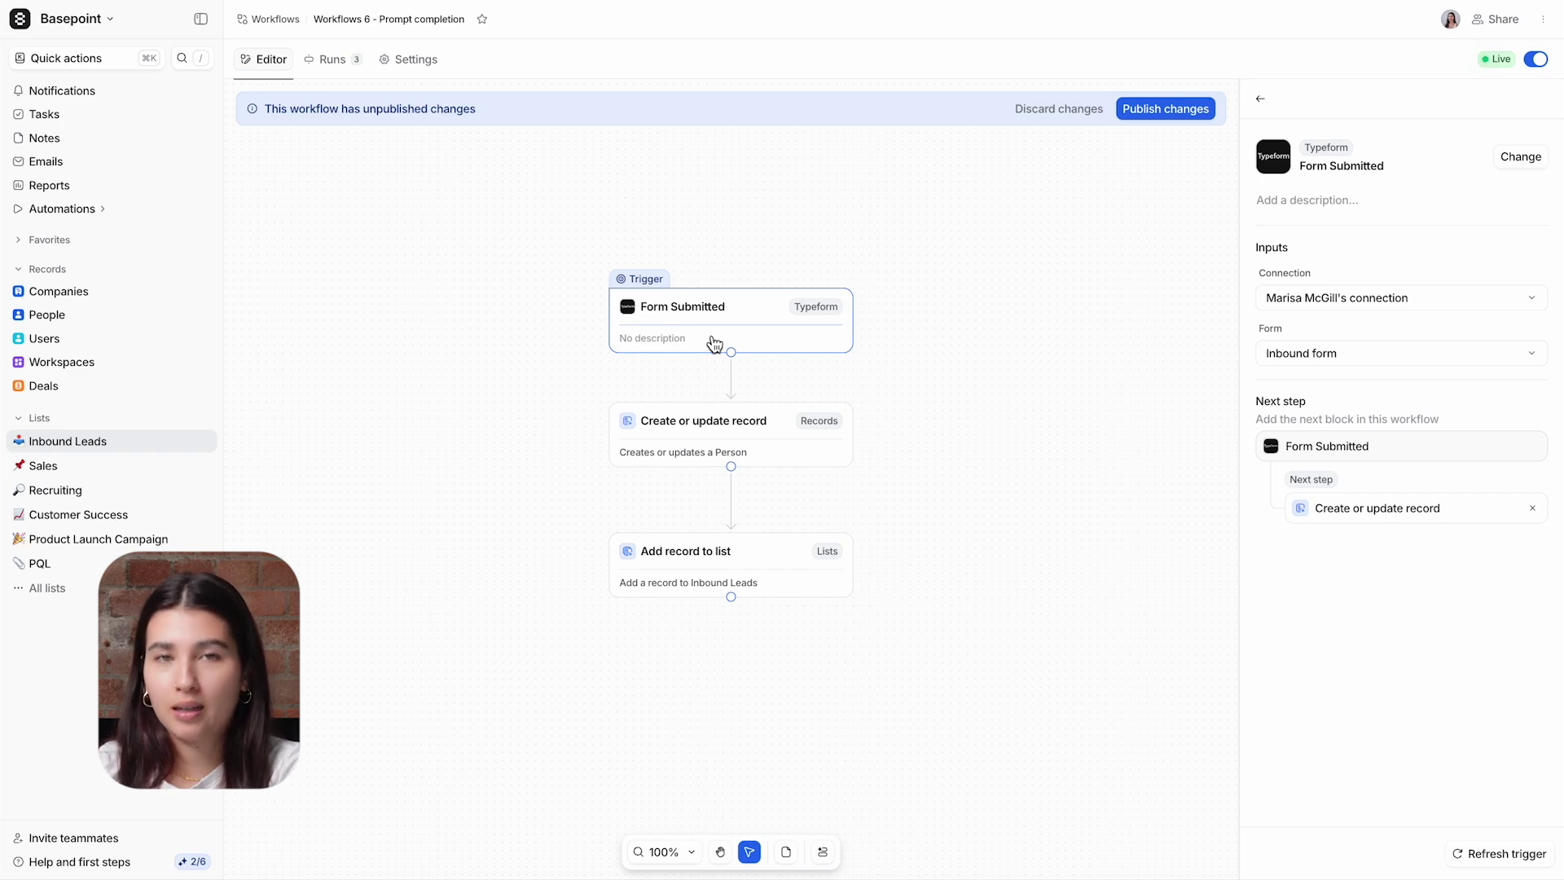
pyautogui.click(700, 445)
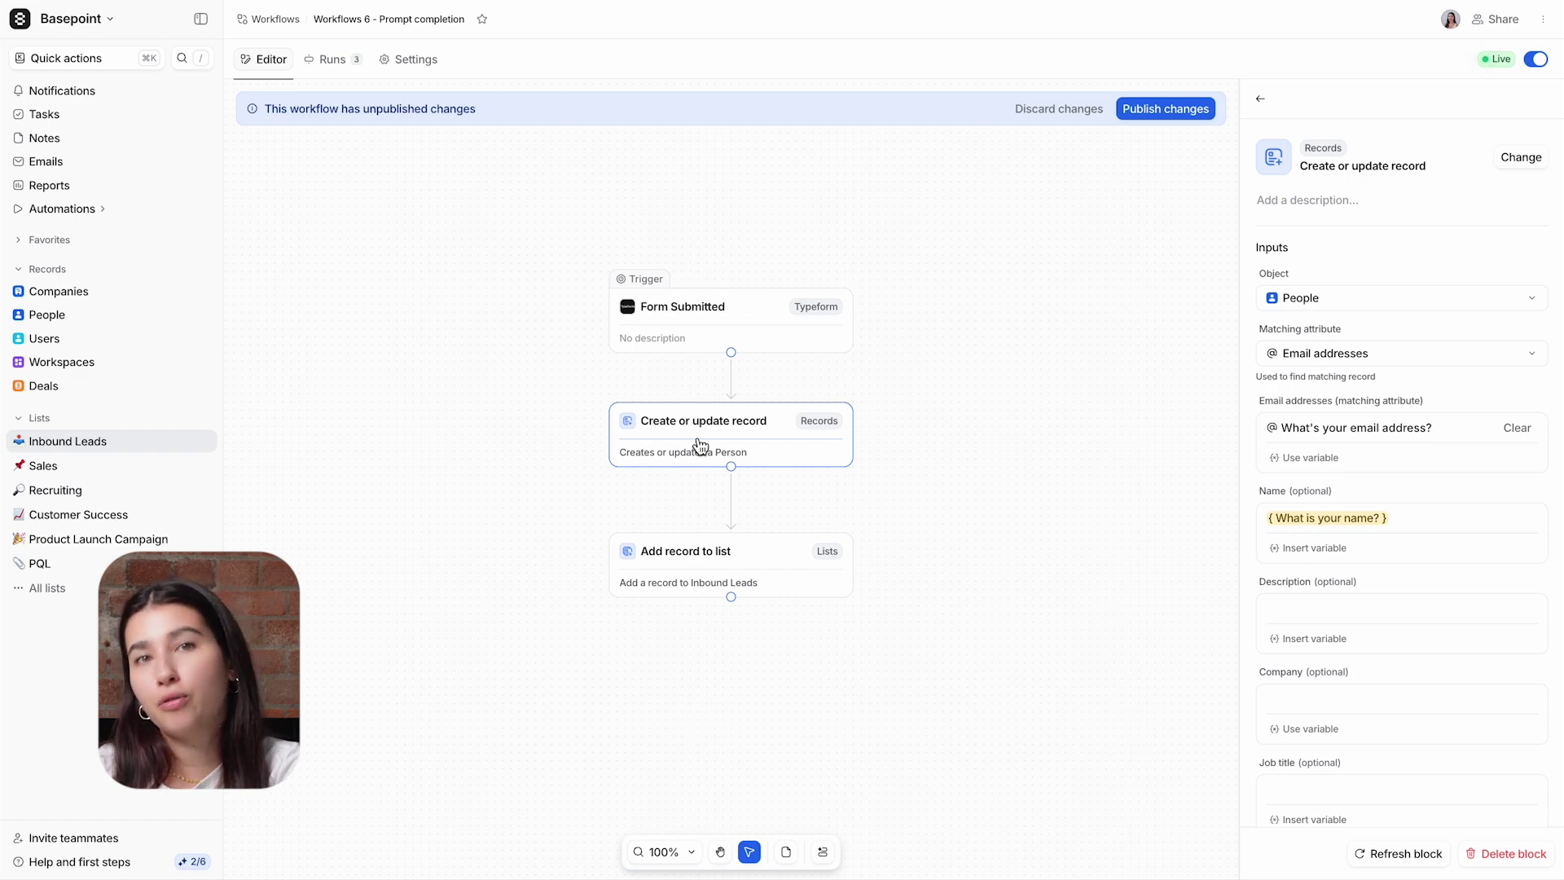
pyautogui.click(695, 554)
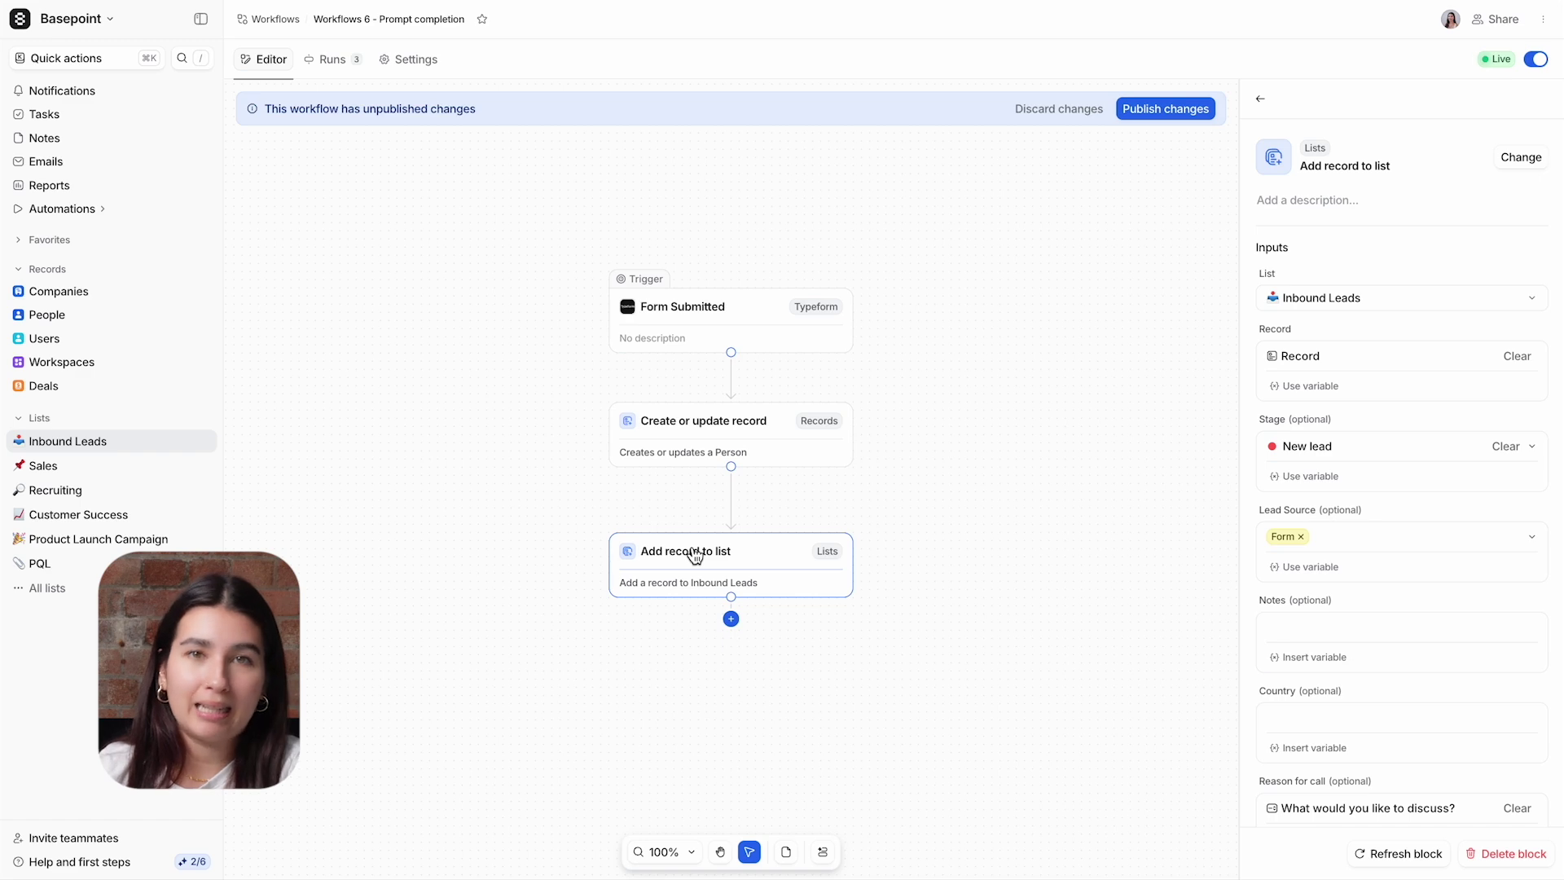
# Step: Move the record and list steps lower and add an empty step after Form Submitted
pyautogui.moveTo(517, 392); pyautogui.dragTo(924, 652)
pyautogui.moveTo(814, 594); pyautogui.dragTo(800, 692)
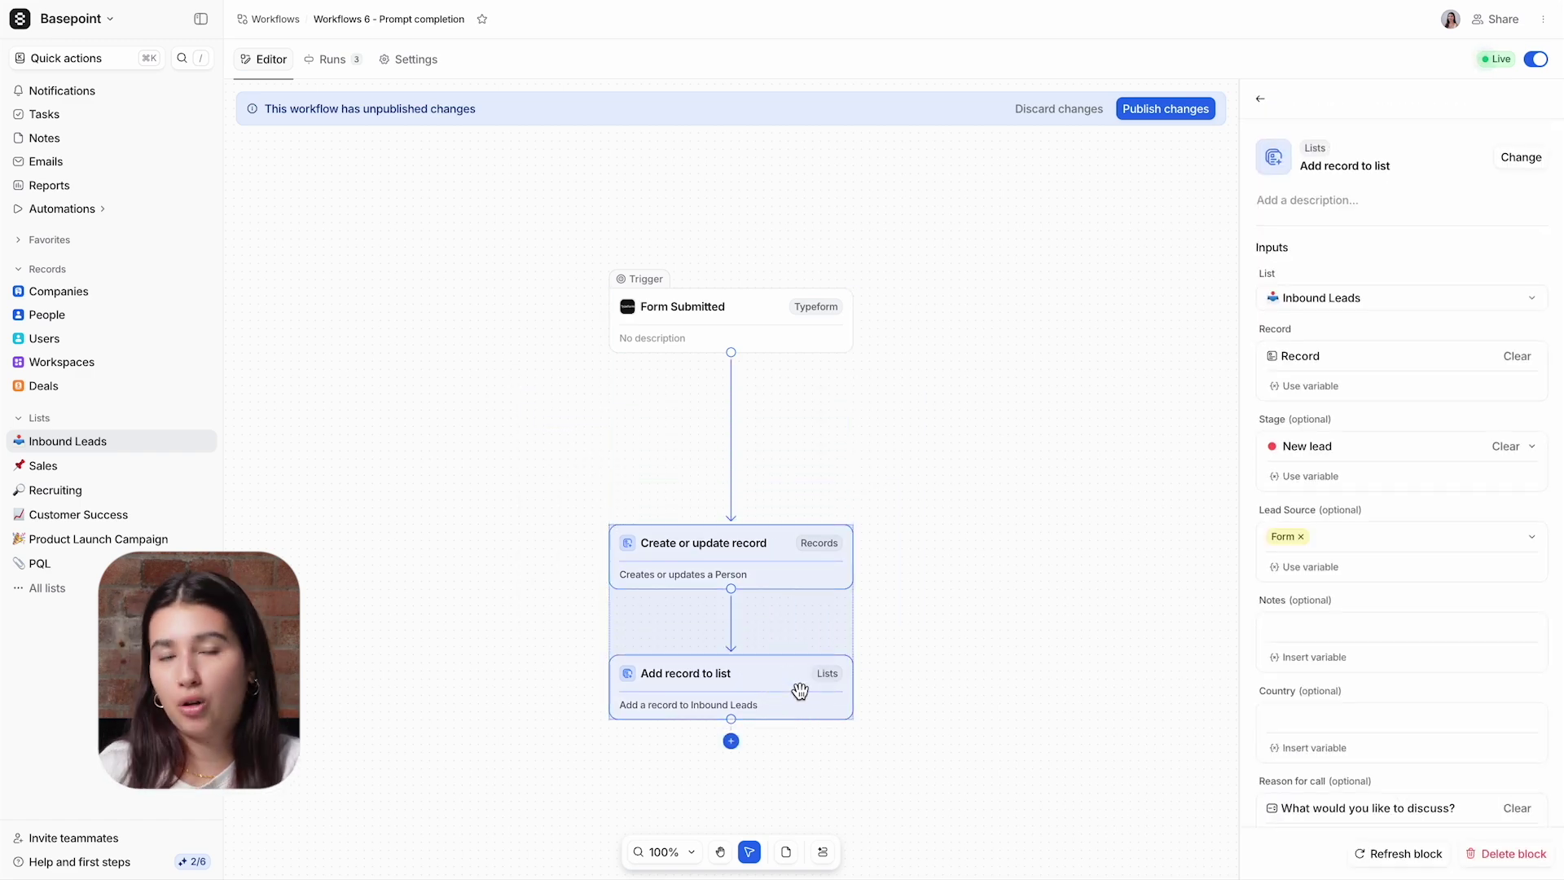
pyautogui.click(733, 474)
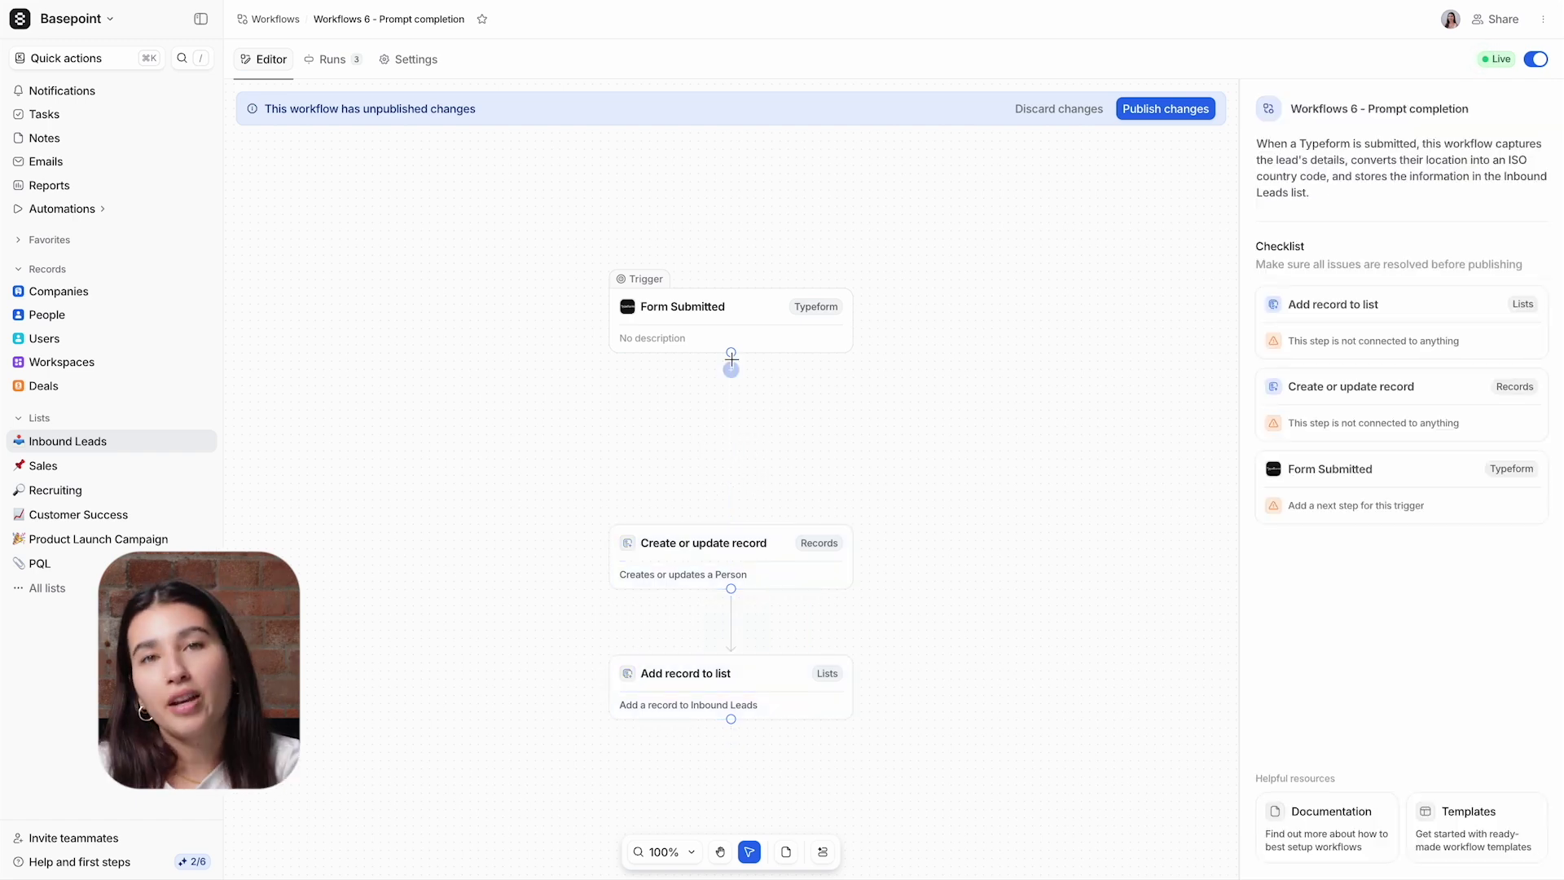
pyautogui.moveTo(731, 355); pyautogui.dragTo(731, 381)
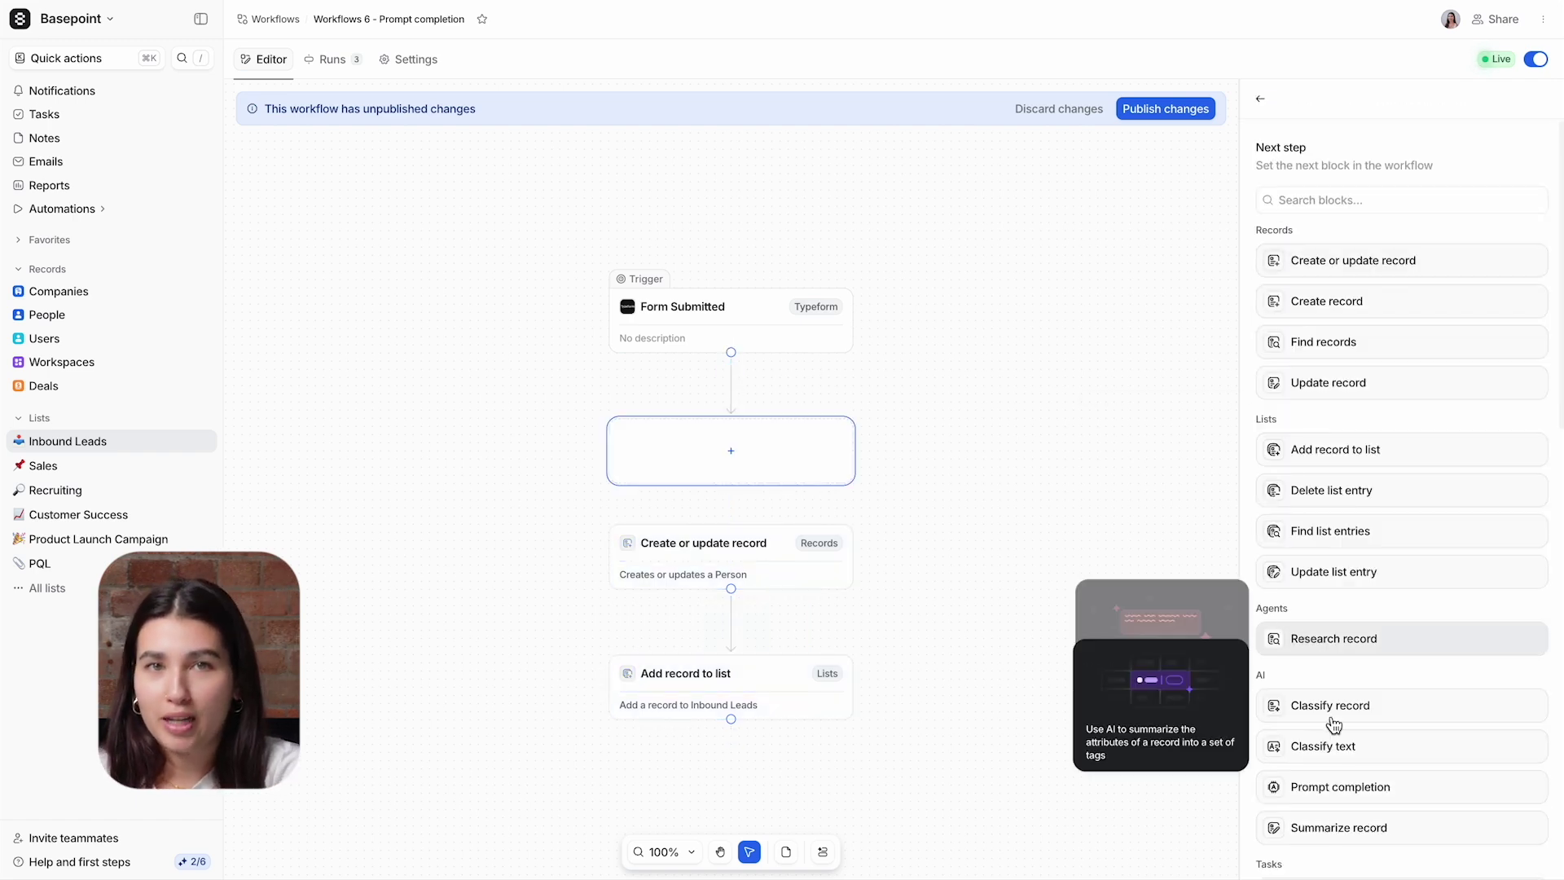
# Step: Make the new step a Prompt completion feeding Create or update record, and tidy the blocks
pyautogui.click(1346, 786)
pyautogui.moveTo(1020, 491); pyautogui.dragTo(735, 544)
pyautogui.click(823, 852)
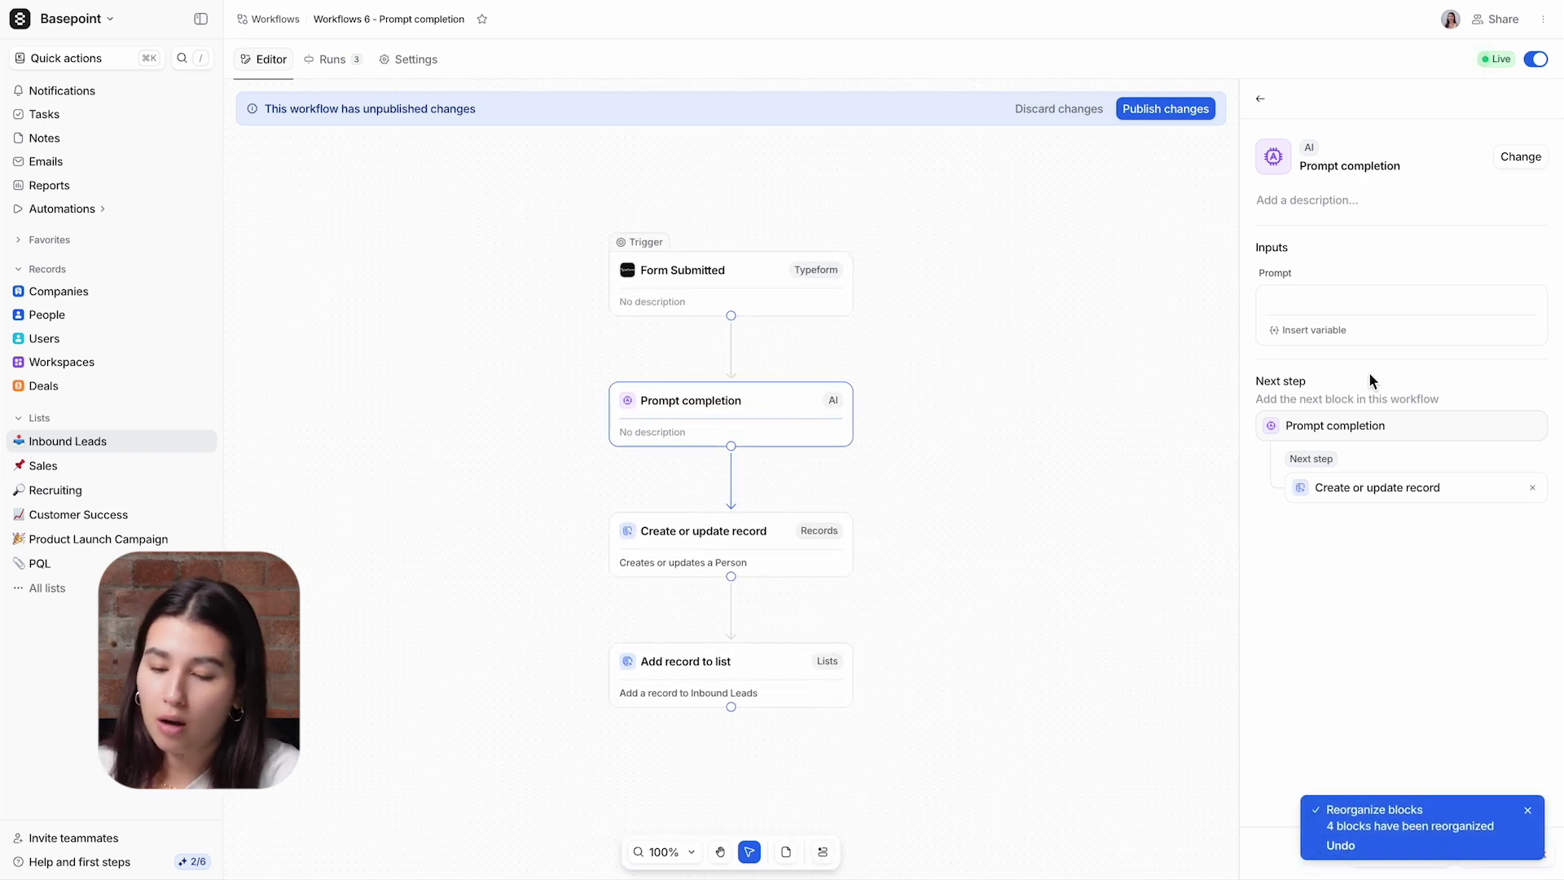
# Step: Write the prompt 'Convert {Where are you based?} to ISO country code'
pyautogui.click(1337, 295)
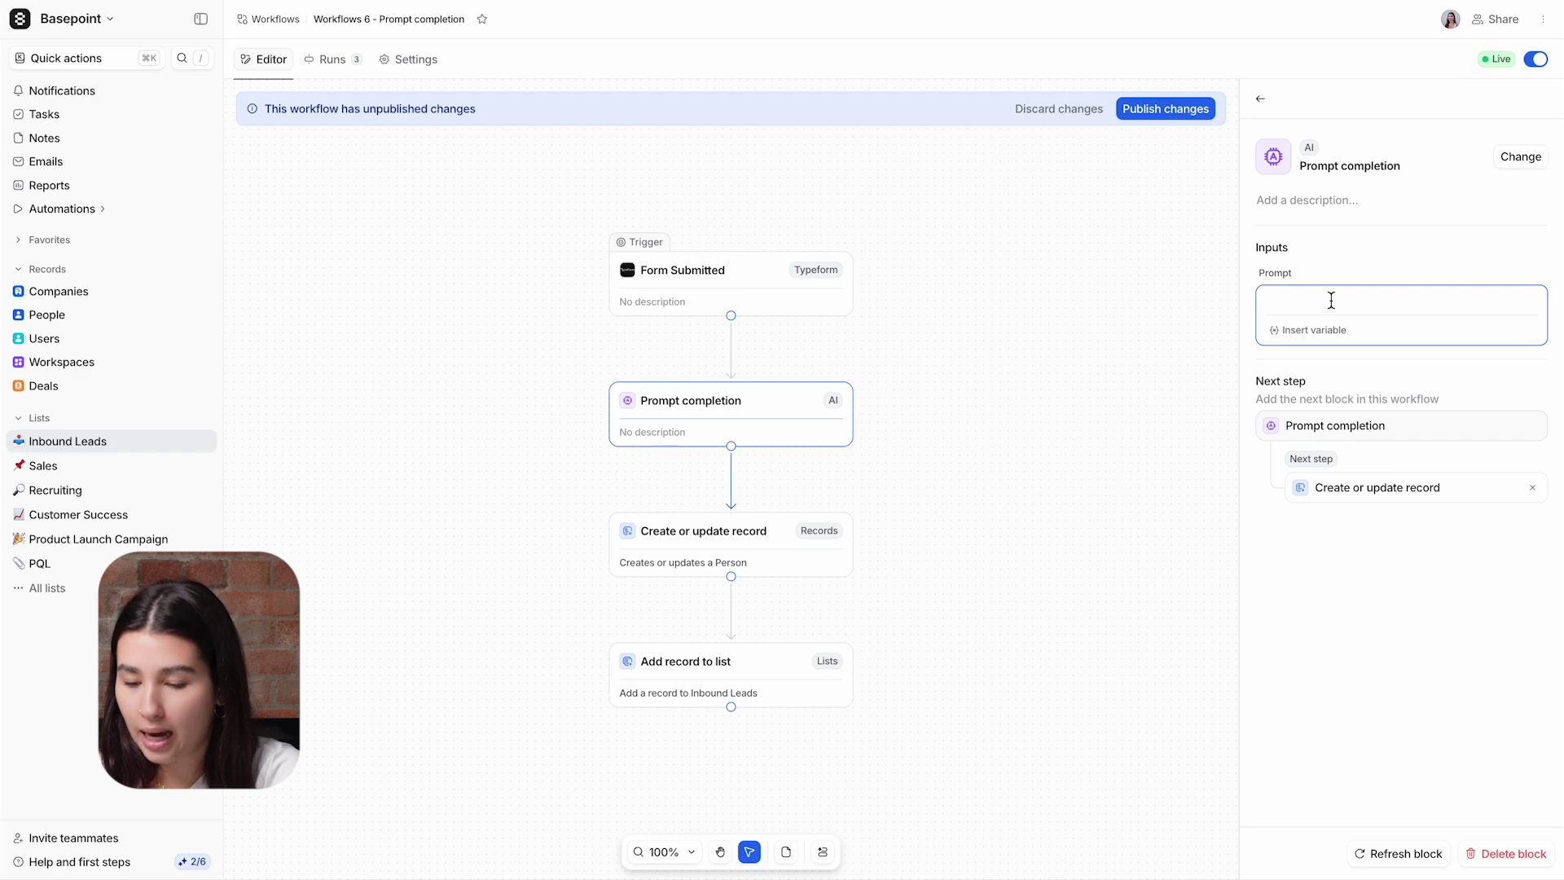
pyautogui.write('Conver')
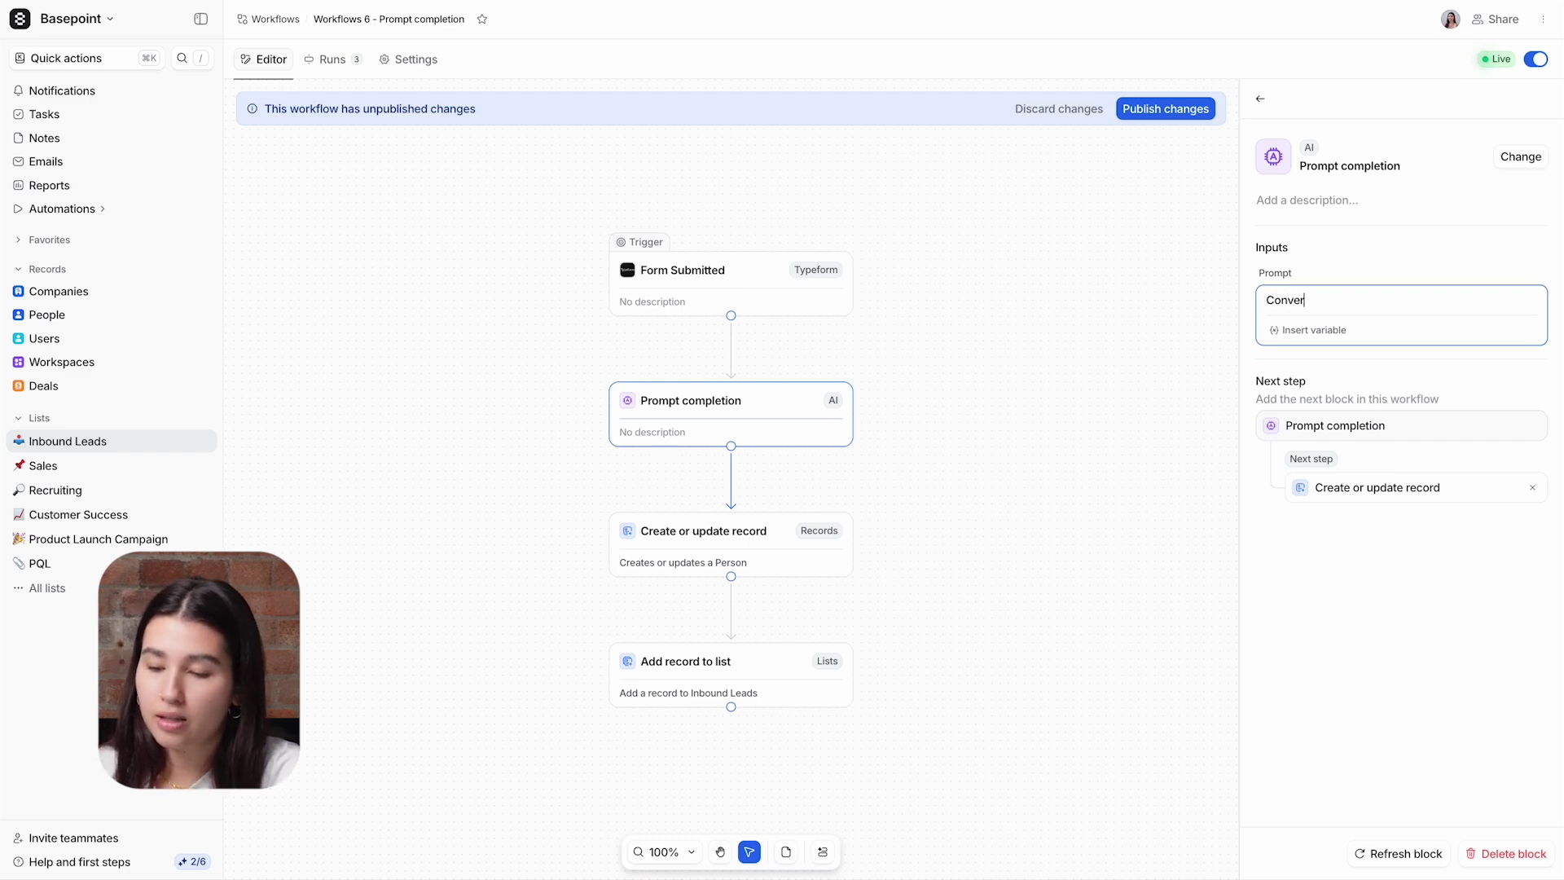
pyautogui.write('t')
pyautogui.click(1328, 333)
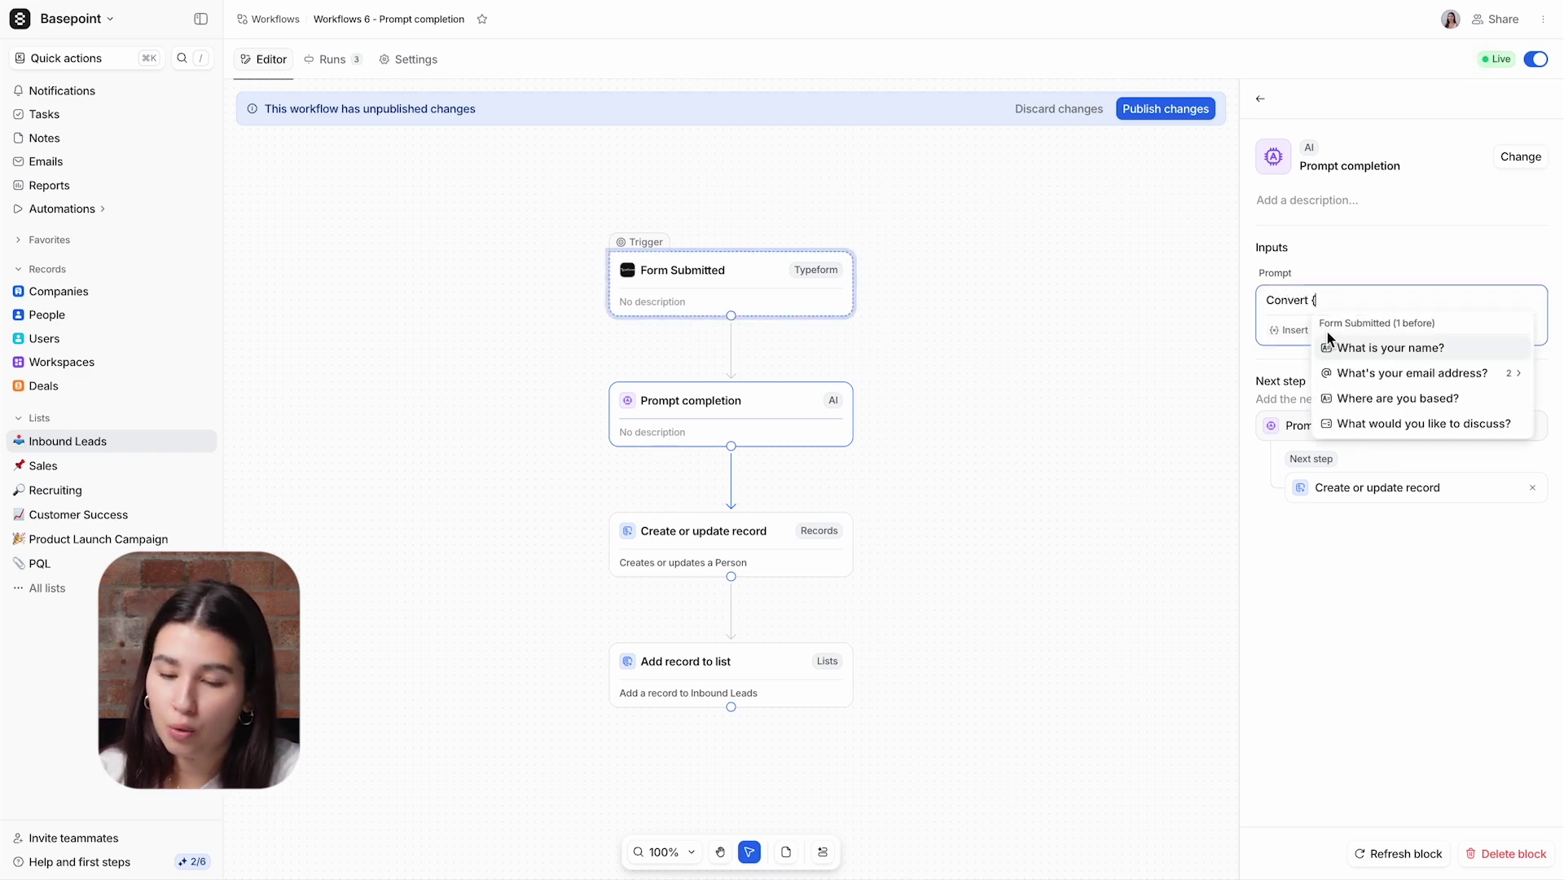
pyautogui.click(1355, 399)
pyautogui.write('to ISO country co')
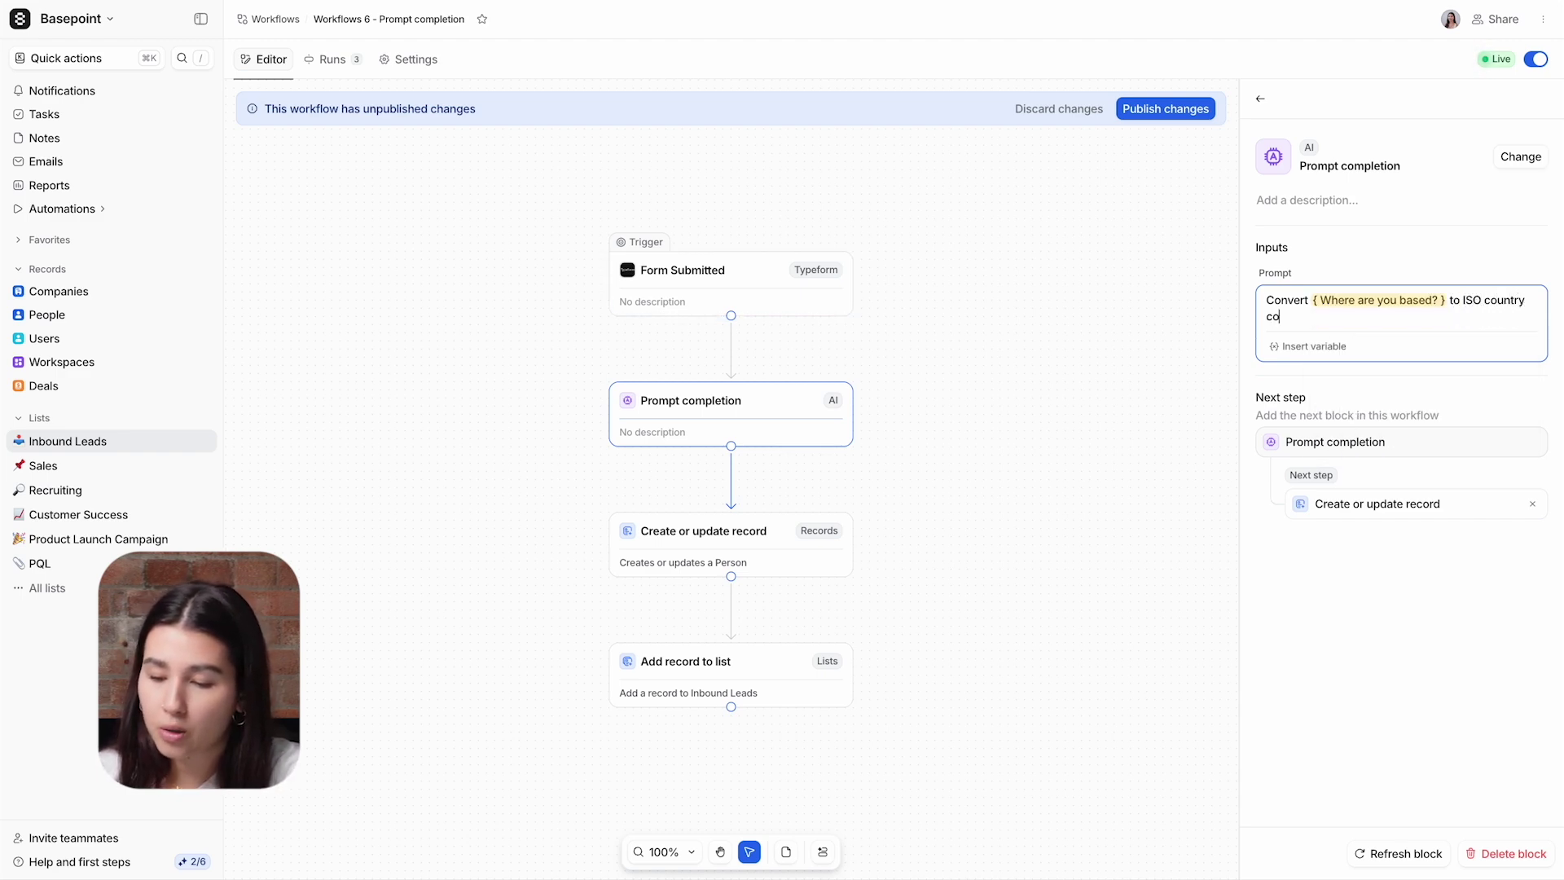
pyautogui.write('de')
# Step: Set the Country field to the prompt Completion output and publish the workflow
pyautogui.click(780, 689)
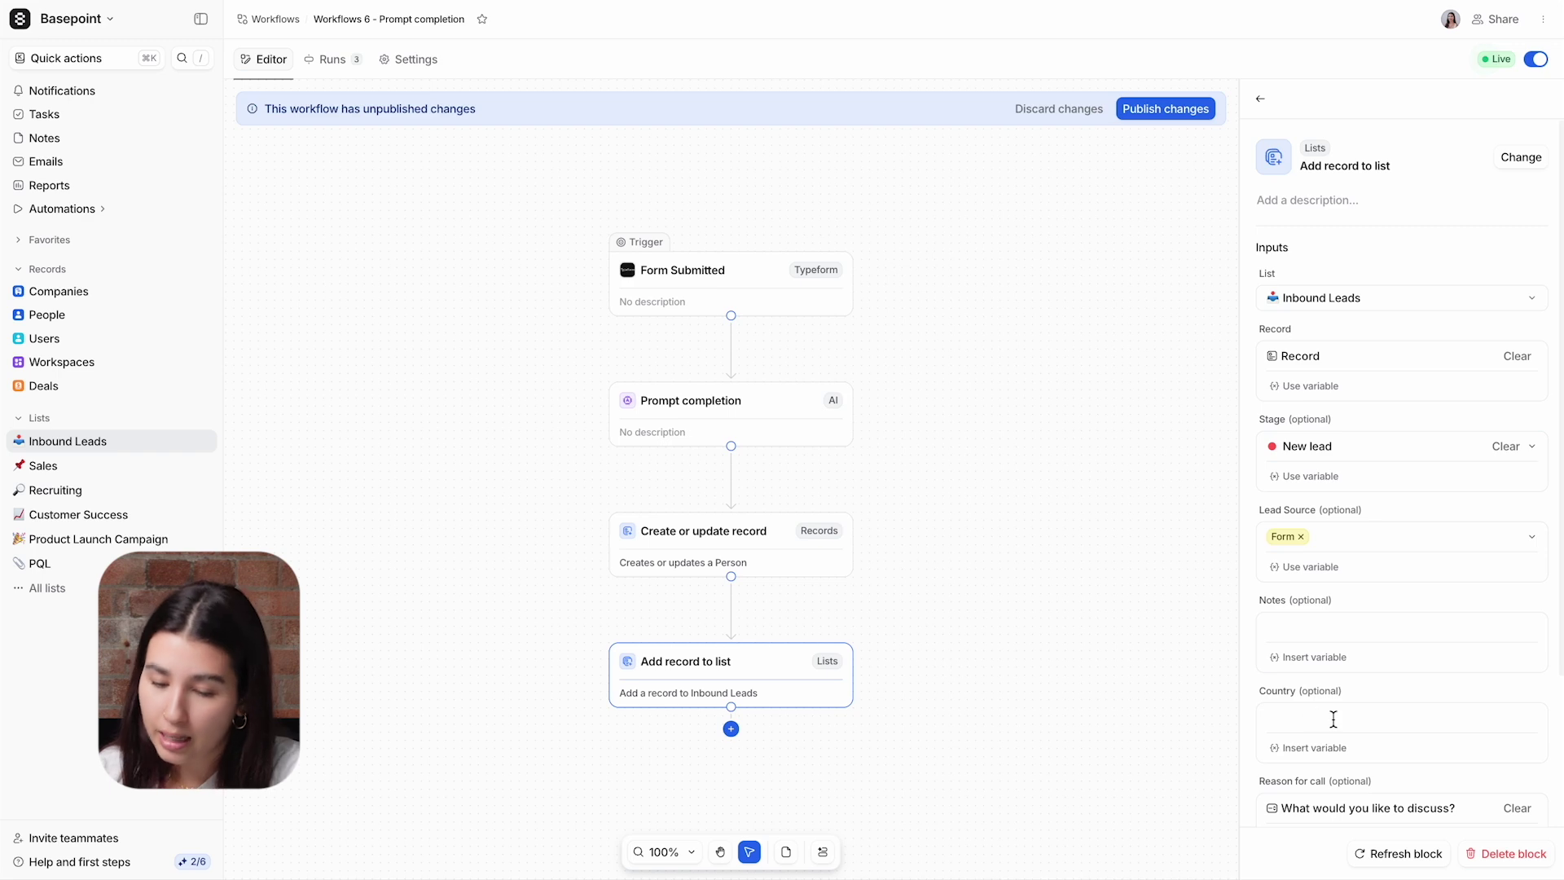
pyautogui.click(1313, 747)
pyautogui.click(1321, 570)
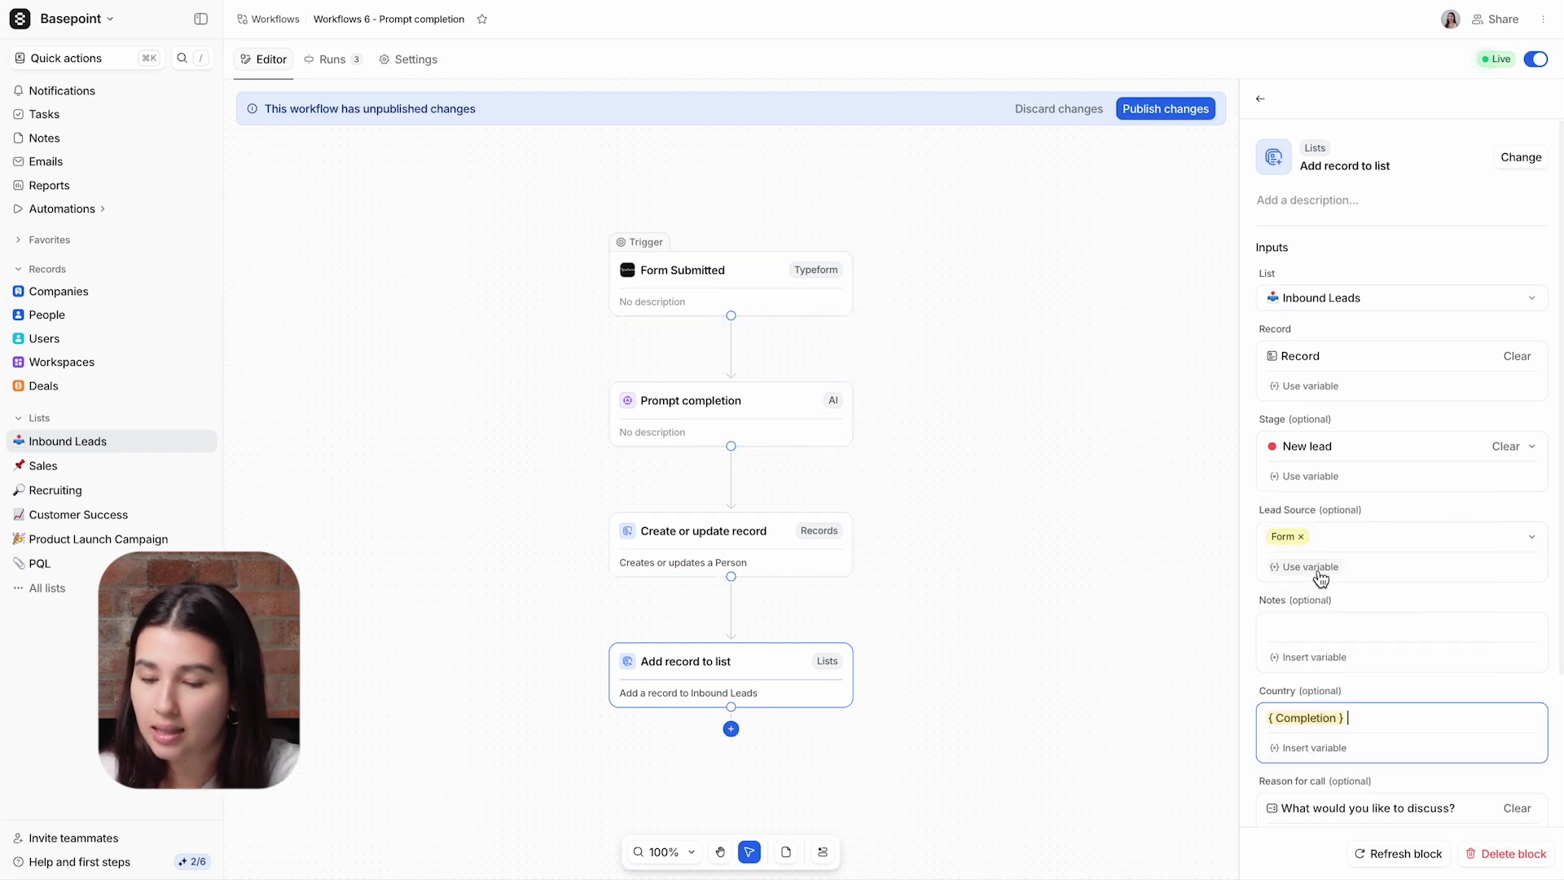
pyautogui.click(1173, 109)
pyautogui.click(917, 465)
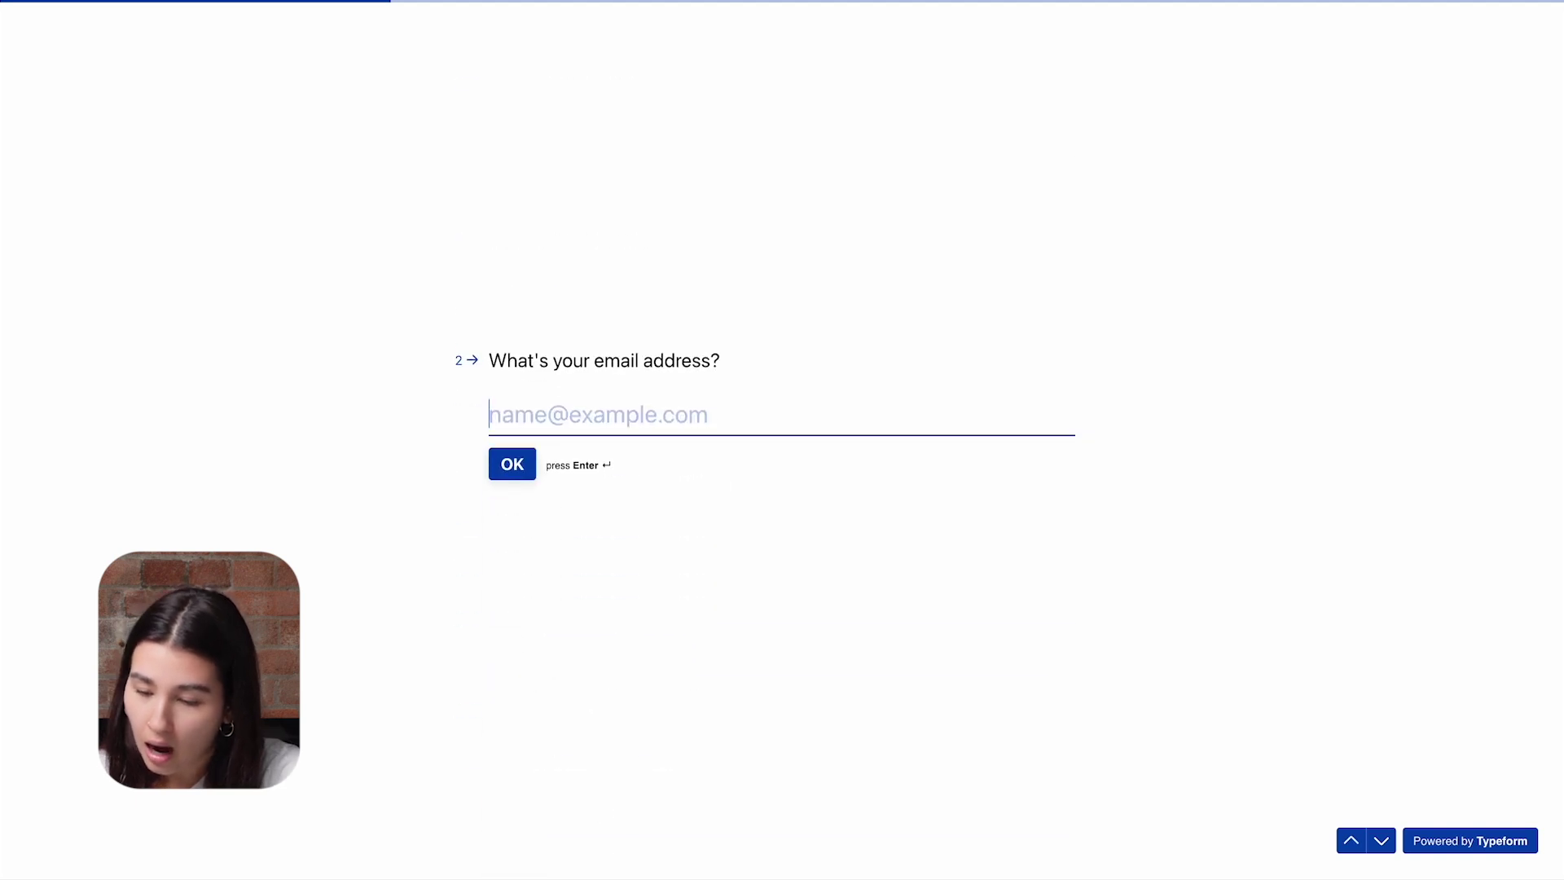
# Step: Submit the Typeform with a test email address, London as location and Product demo as topic
pyautogui.press('Return')
pyautogui.write('London')
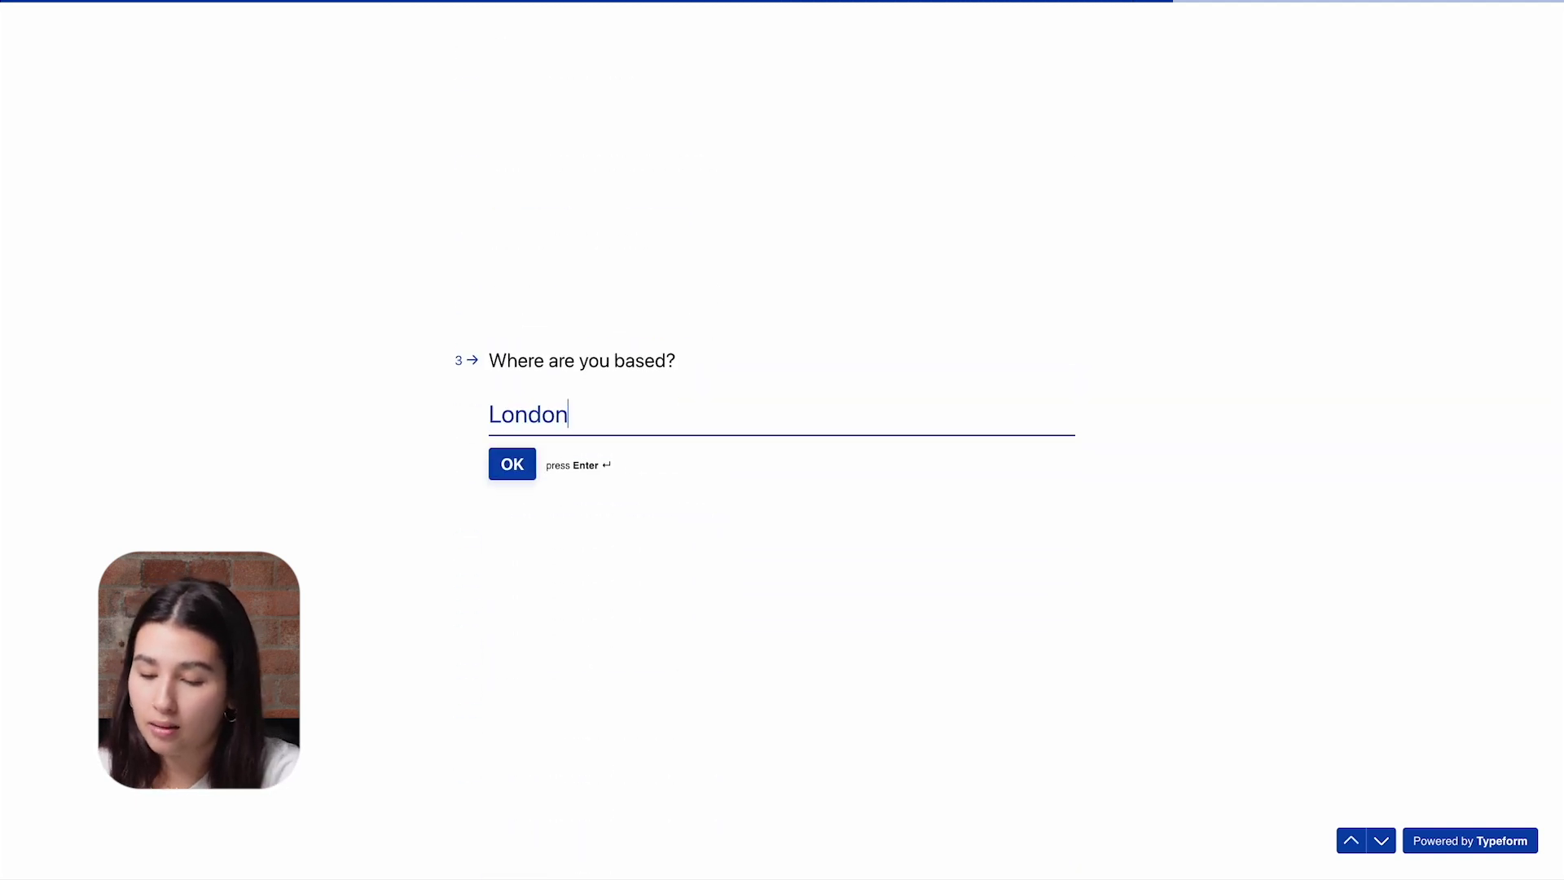
pyautogui.press('Return')
pyautogui.click(628, 348)
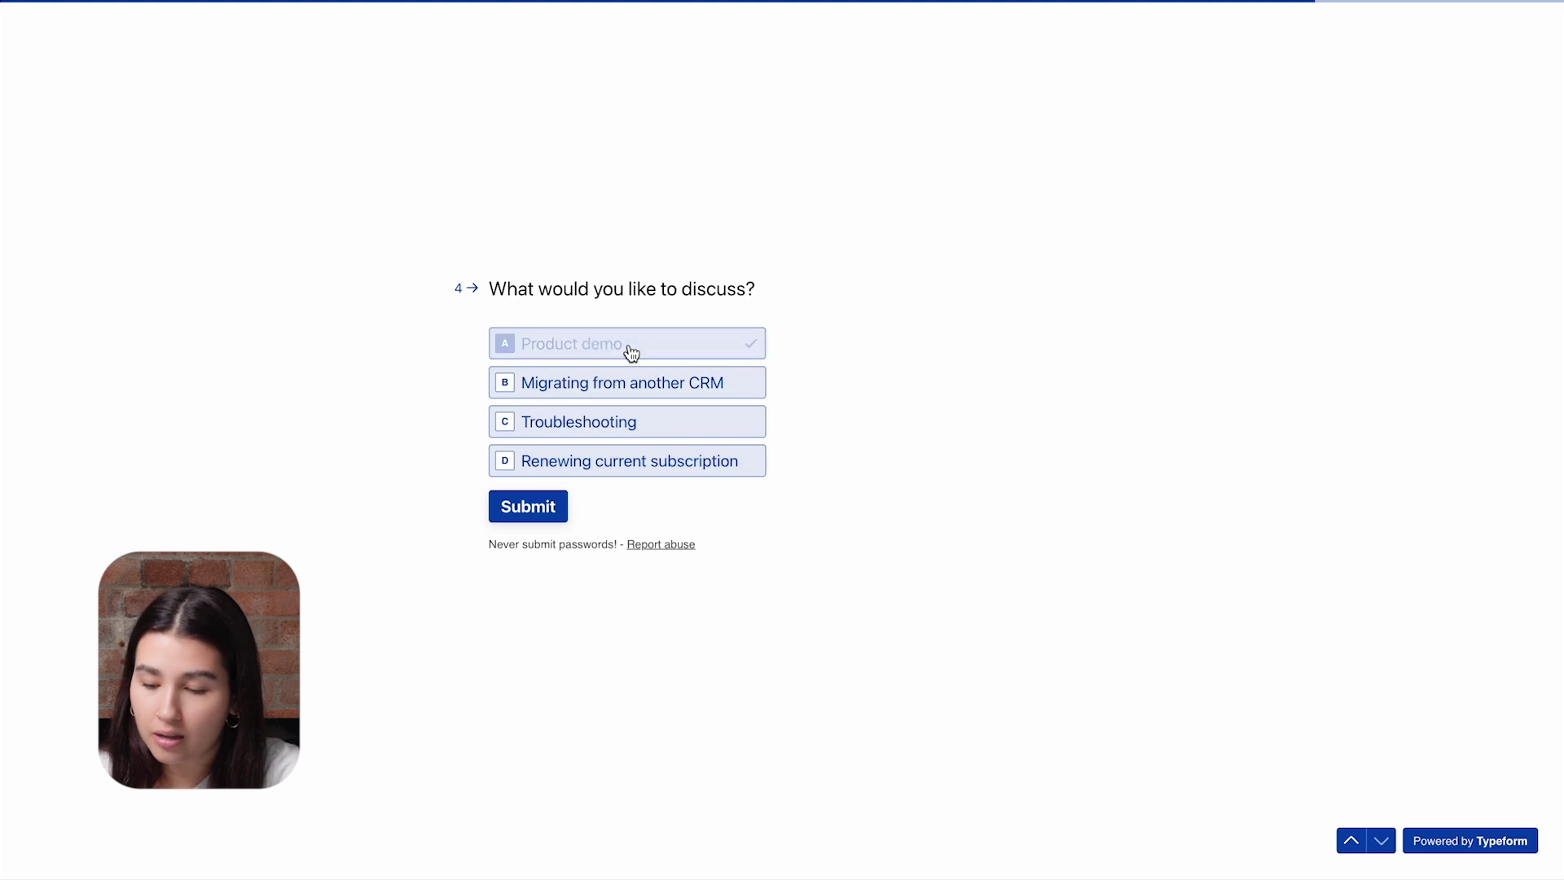
pyautogui.click(531, 509)
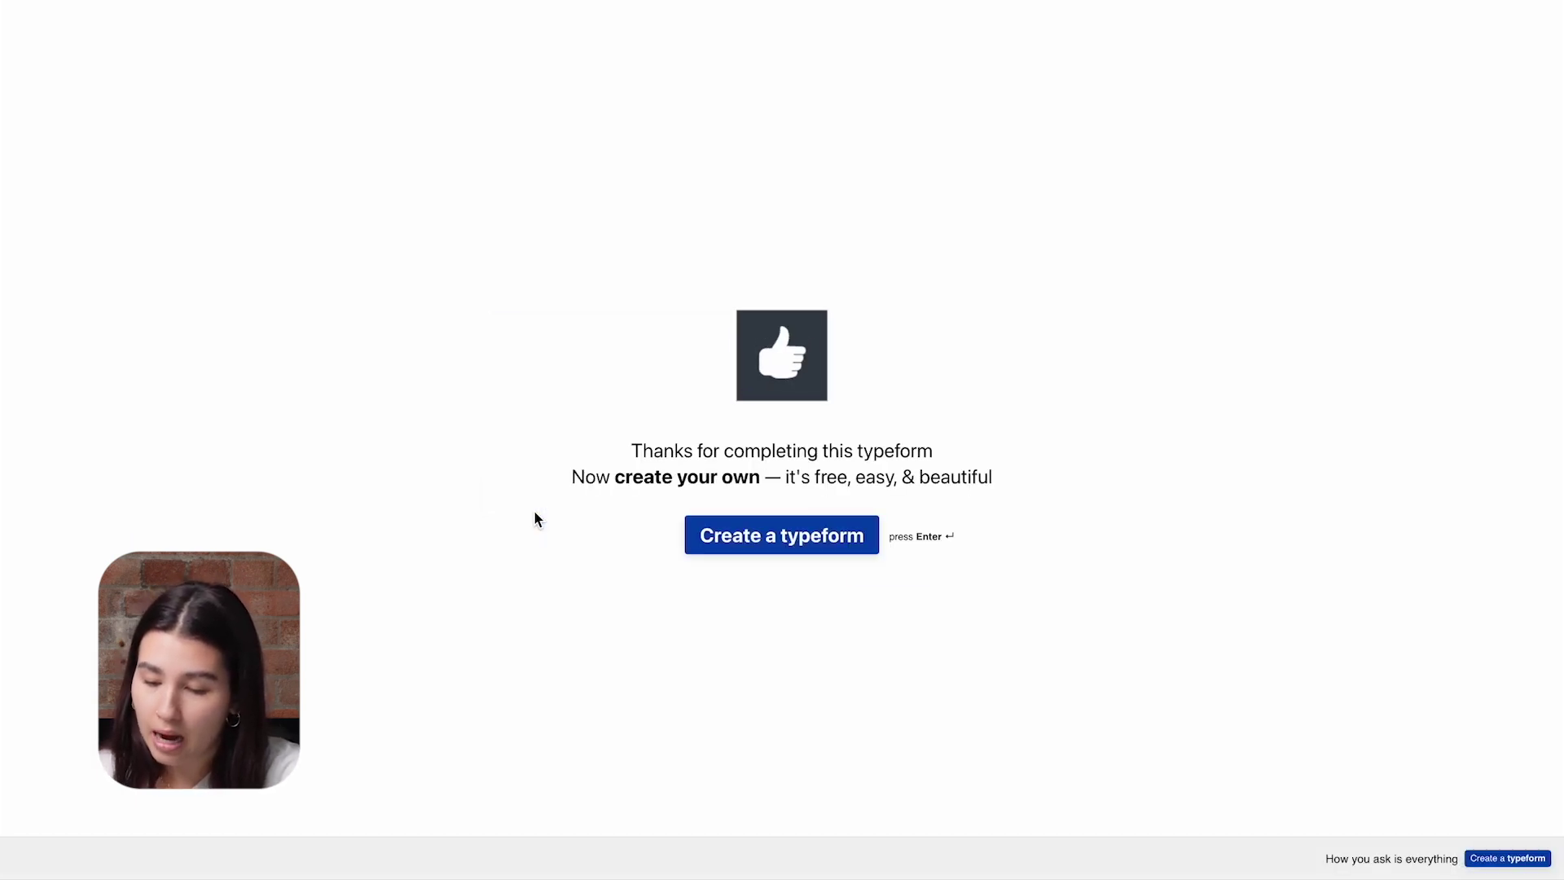
pyautogui.hotkey('ctrl', 'Tab')
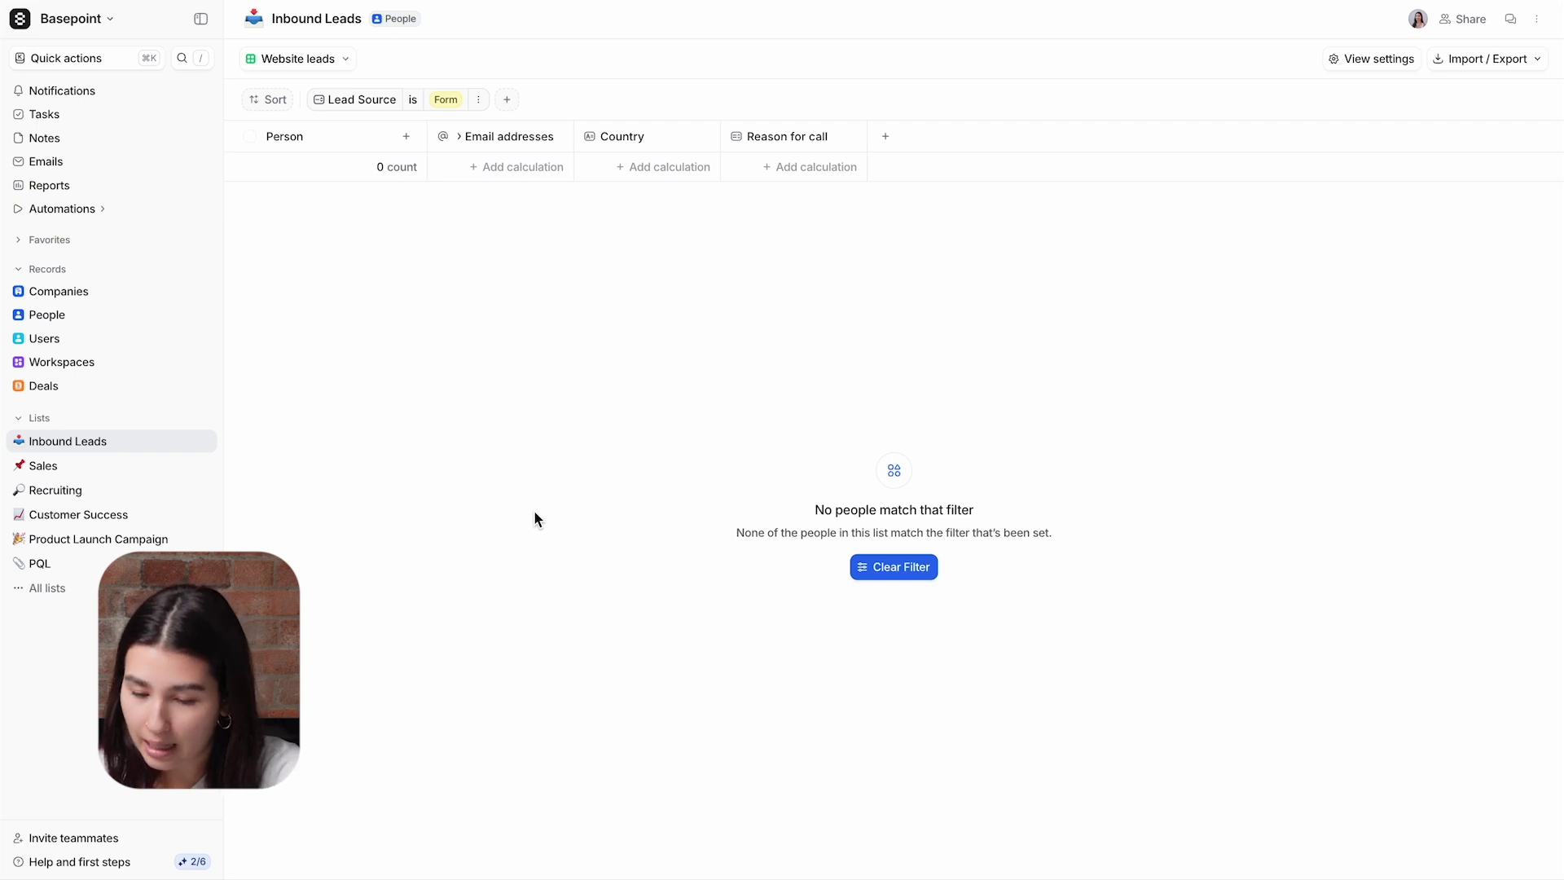